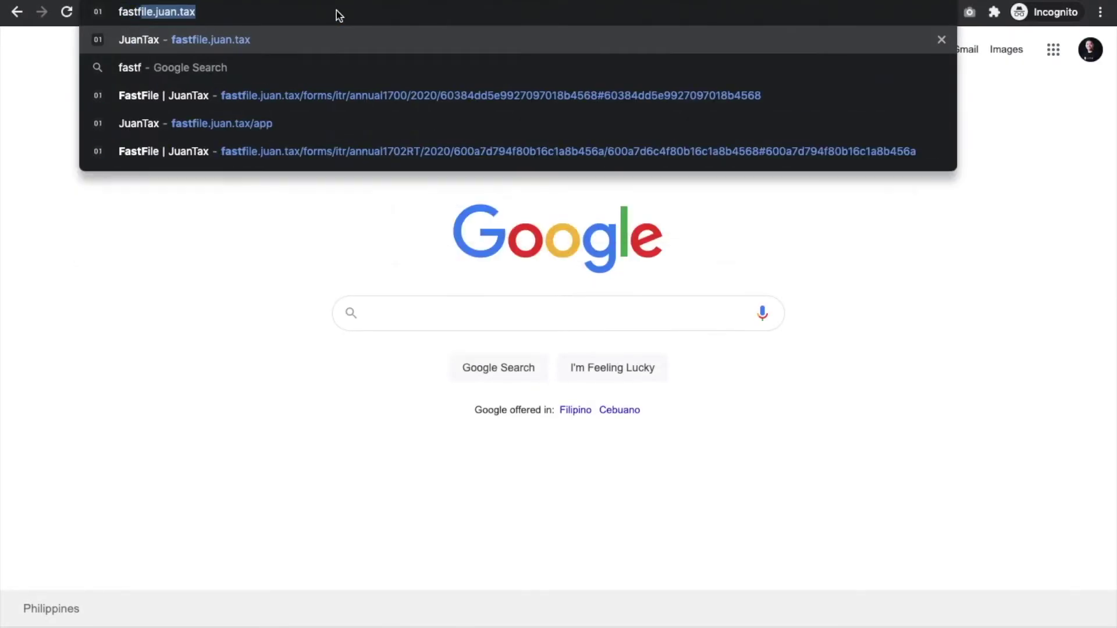
Load the JuanTax Fast File site at fastfile.juan.tax in Chrome
{"action": "type", "text": "uan.tax"}
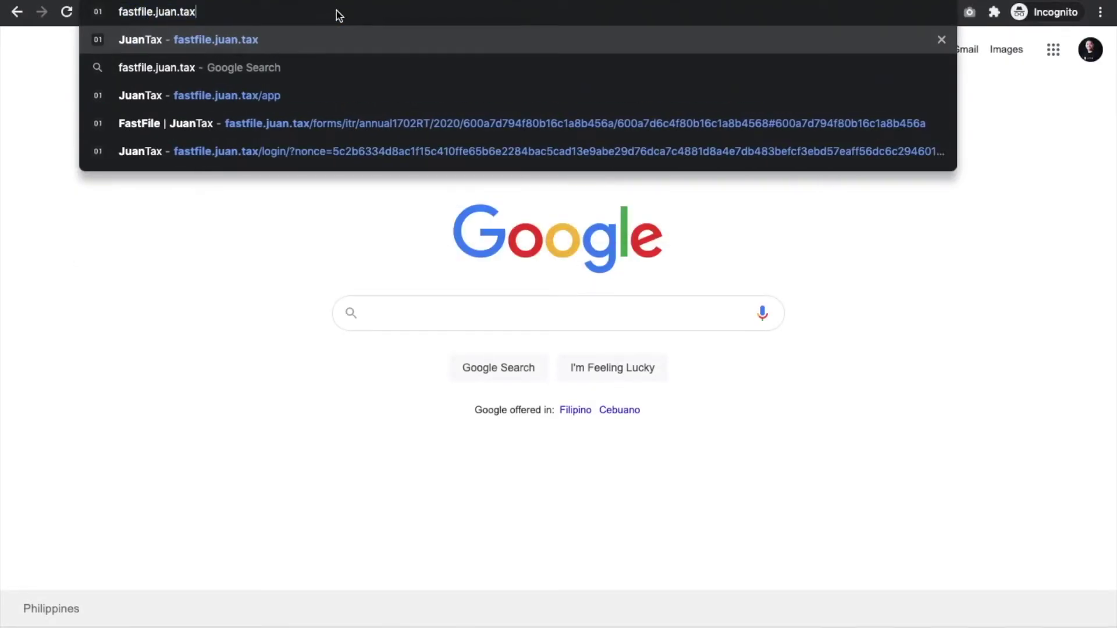
{"action": "key", "text": "Return"}
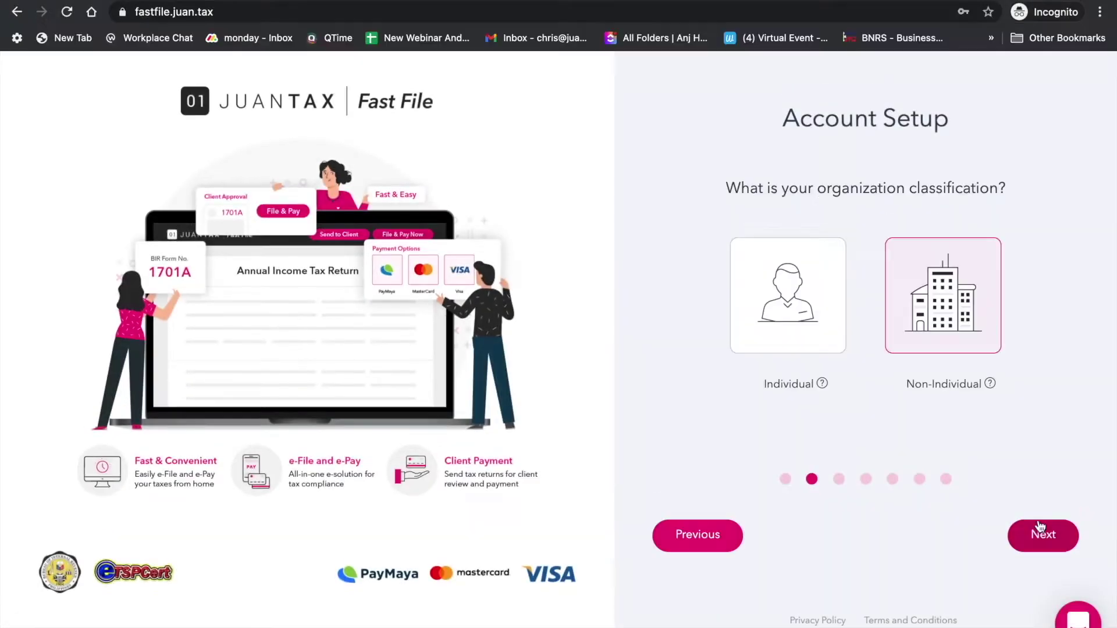
Set up an Individual account with 2-000, a confirmed password, and accepted terms
{"action": "left_click", "coordinate": [787, 314]}
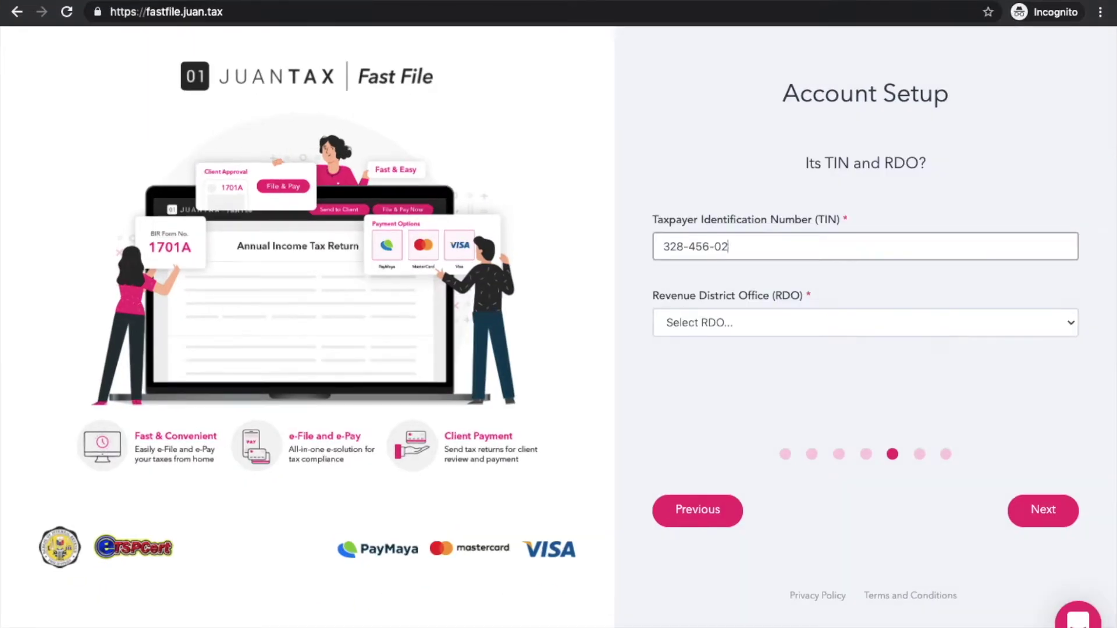
{"action": "type", "text": "2-000"}
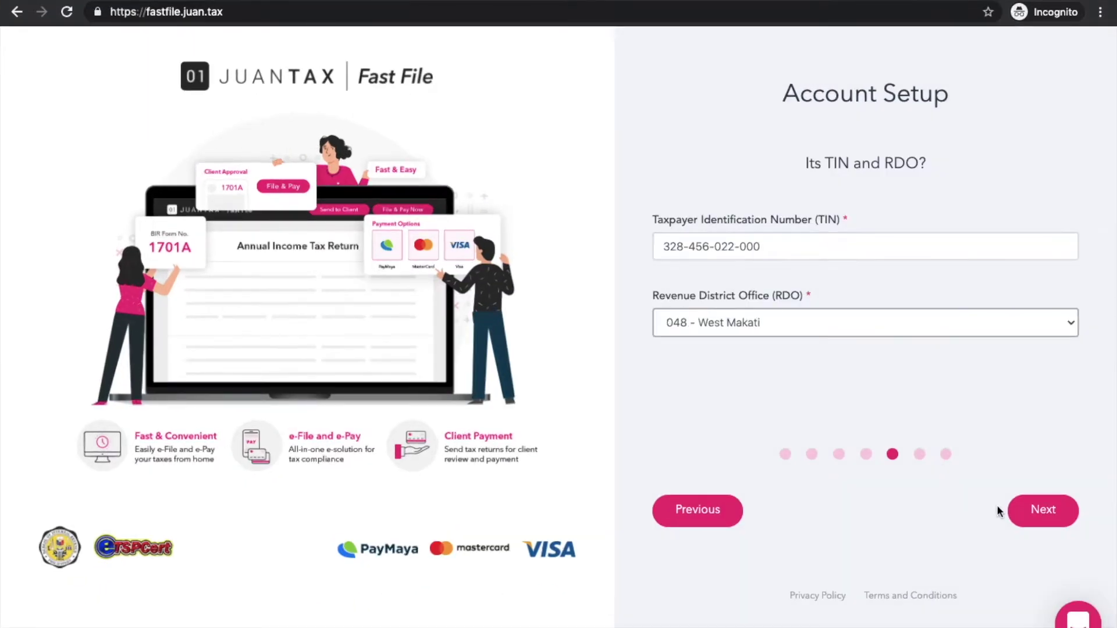
{"action": "left_click", "coordinate": [1027, 511]}
{"action": "type", "text": "password"}
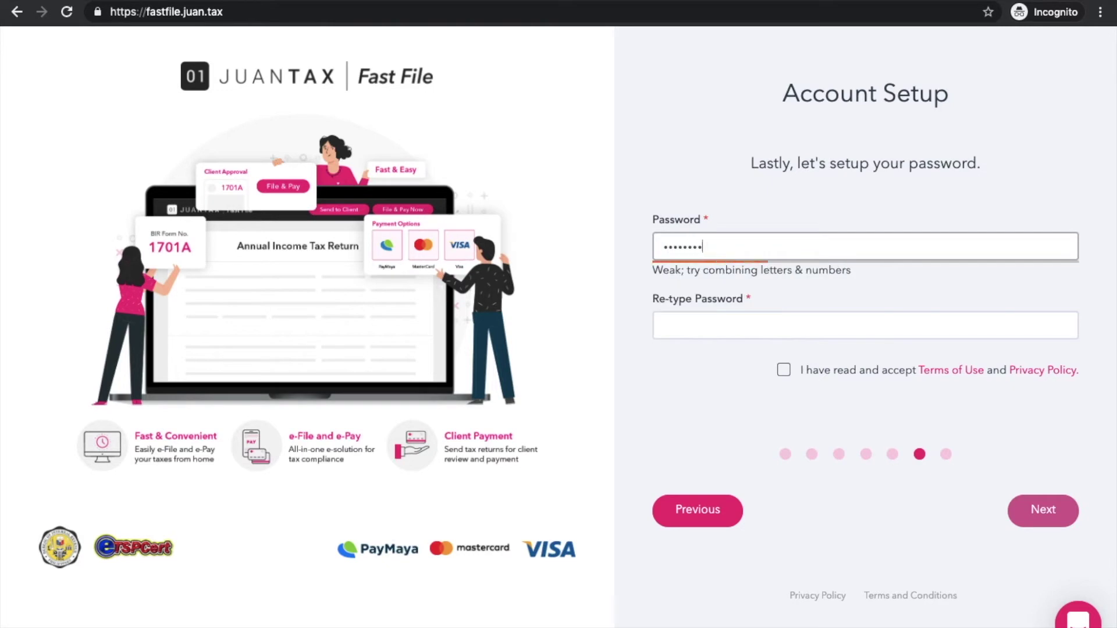
{"action": "type", "text": "1234567!"}
{"action": "key", "text": "Tab"}
{"action": "type", "text": "pass"}
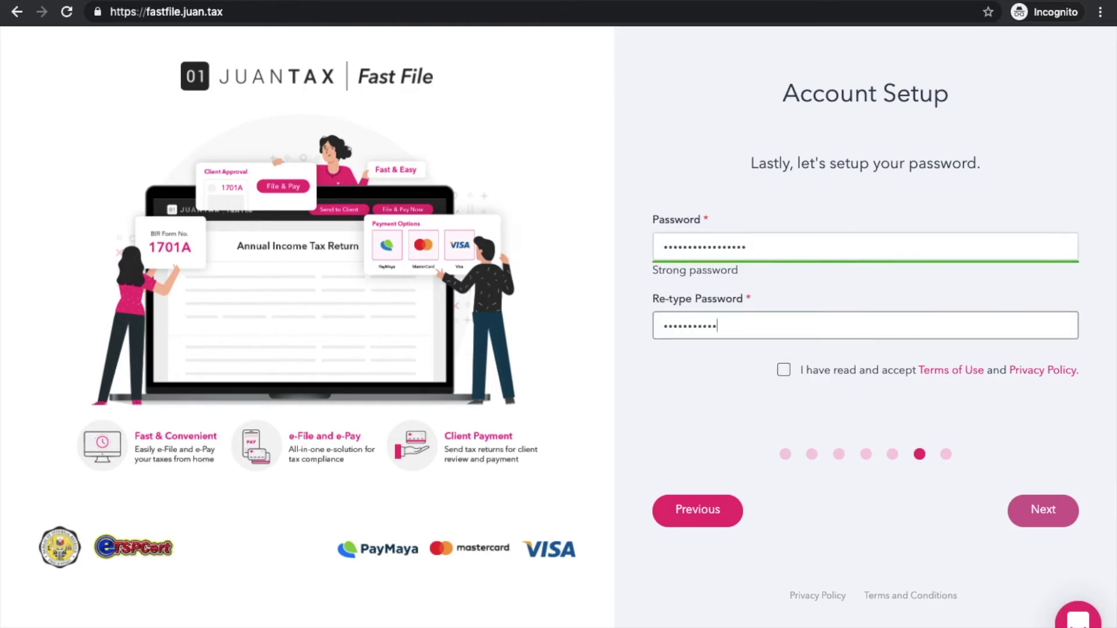
{"action": "type", "text": "word1234567!"}
{"action": "left_click", "coordinate": [783, 369]}
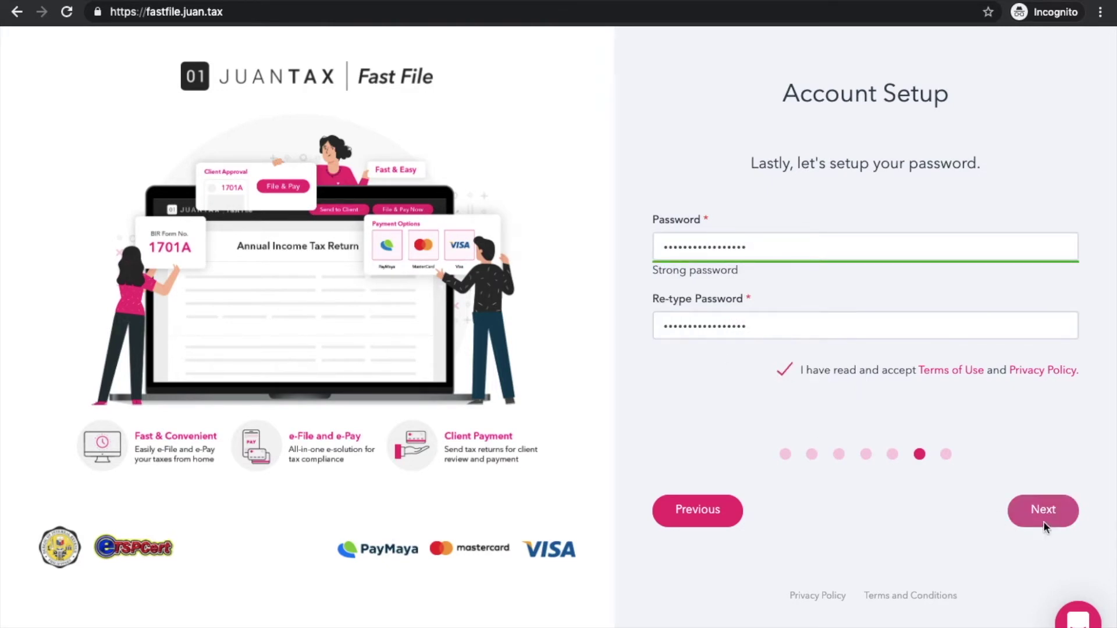
{"action": "left_click", "coordinate": [1042, 511]}
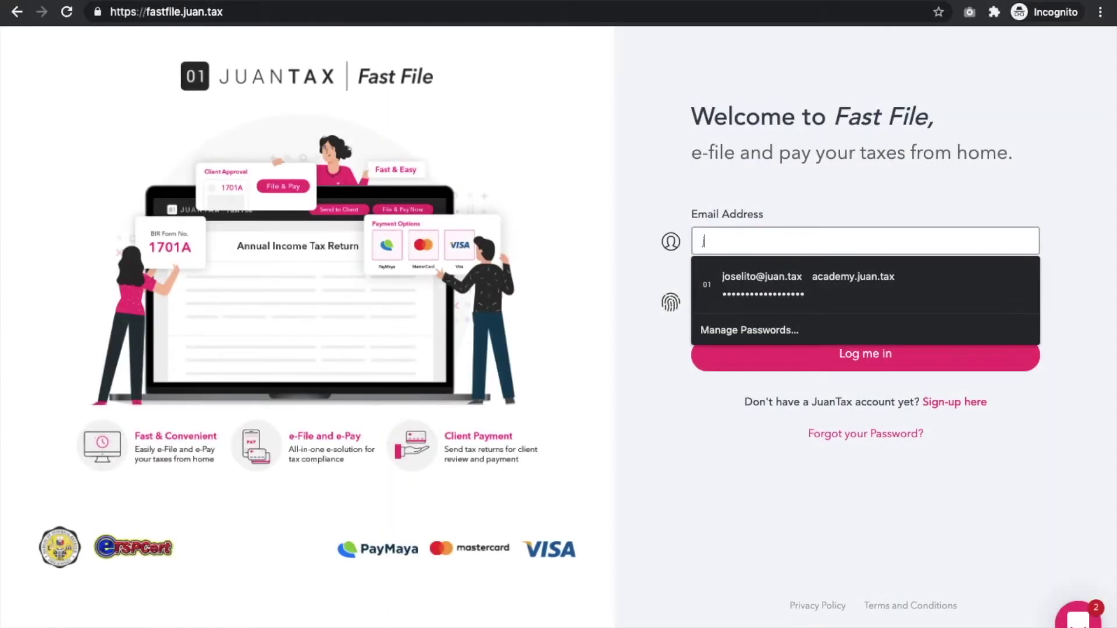
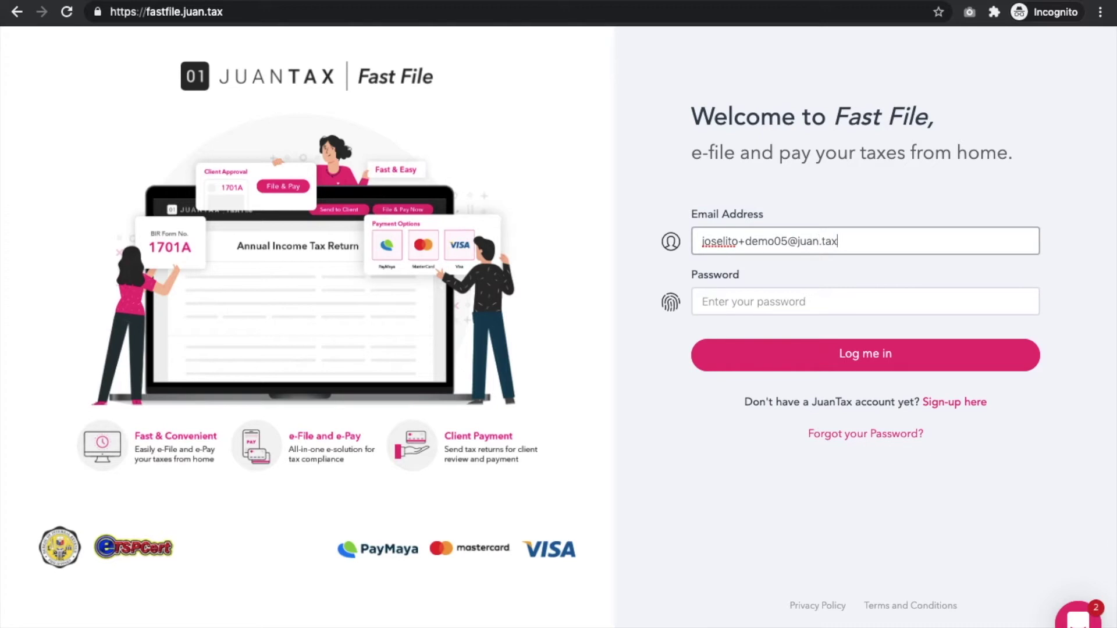
Log in with the new account's e-mail address and password
{"action": "left_click", "coordinate": [707, 301]}
{"action": "type", "text": "••"}
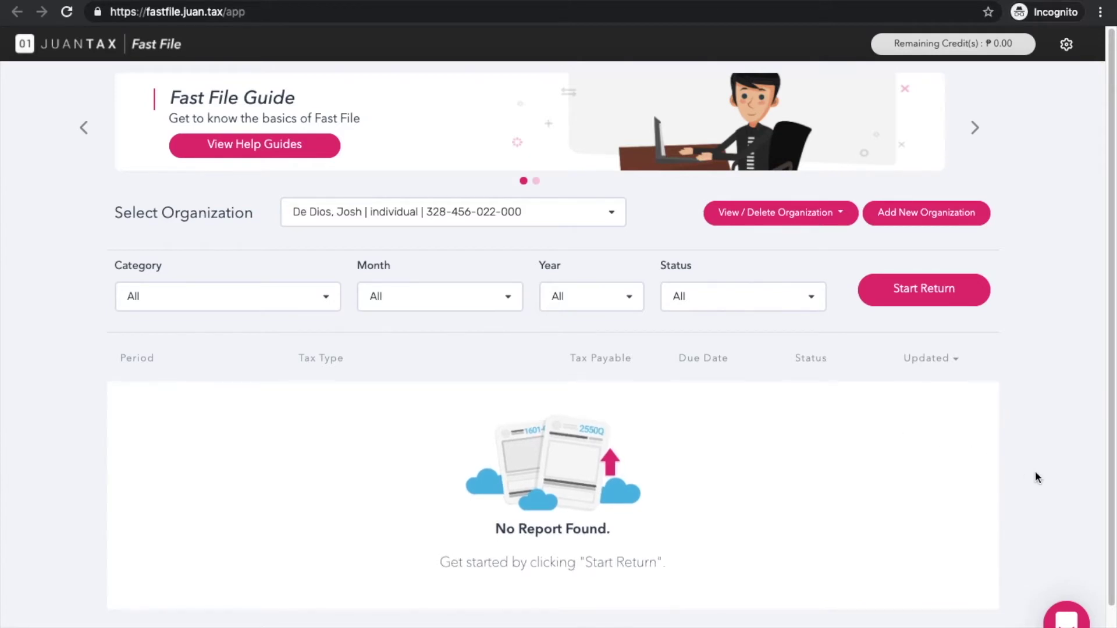
Start a JuanTax support chat with the message 'hi there! I need assistance'
{"action": "left_click", "coordinate": [1066, 615]}
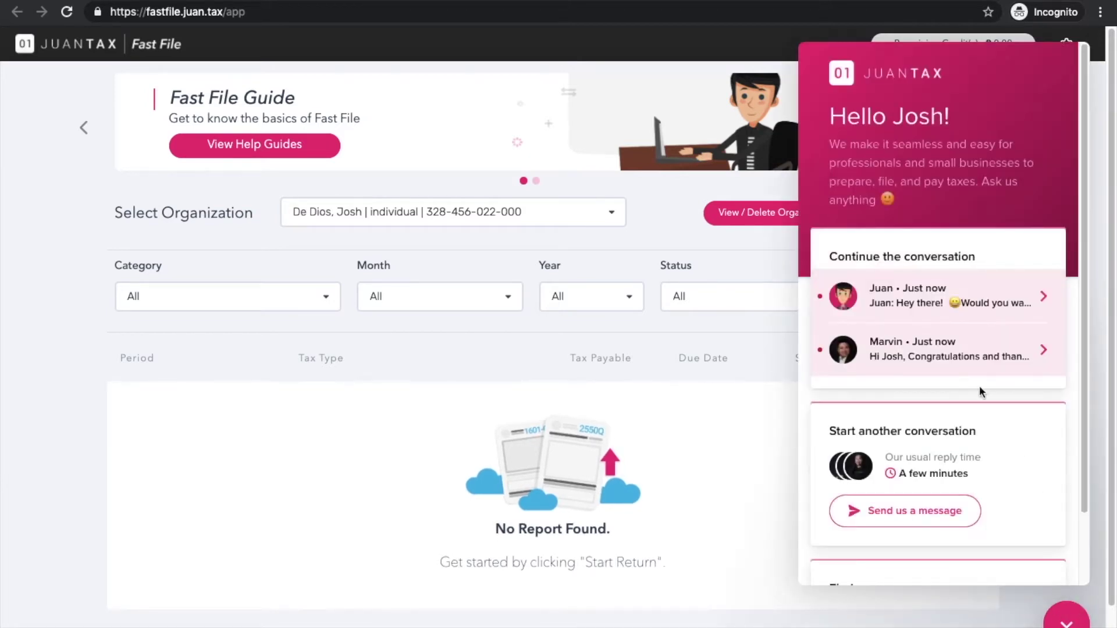
{"action": "left_click", "coordinate": [899, 526]}
{"action": "left_click", "coordinate": [829, 562]}
{"action": "type", "text": "hi"}
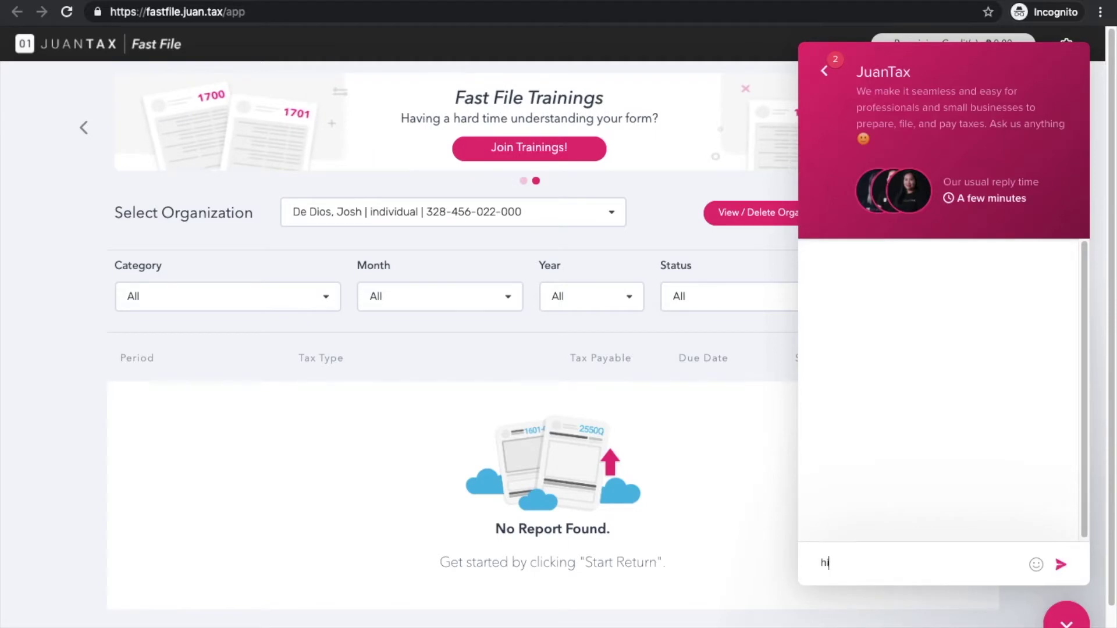
{"action": "type", "text": " there! I need assistance"}
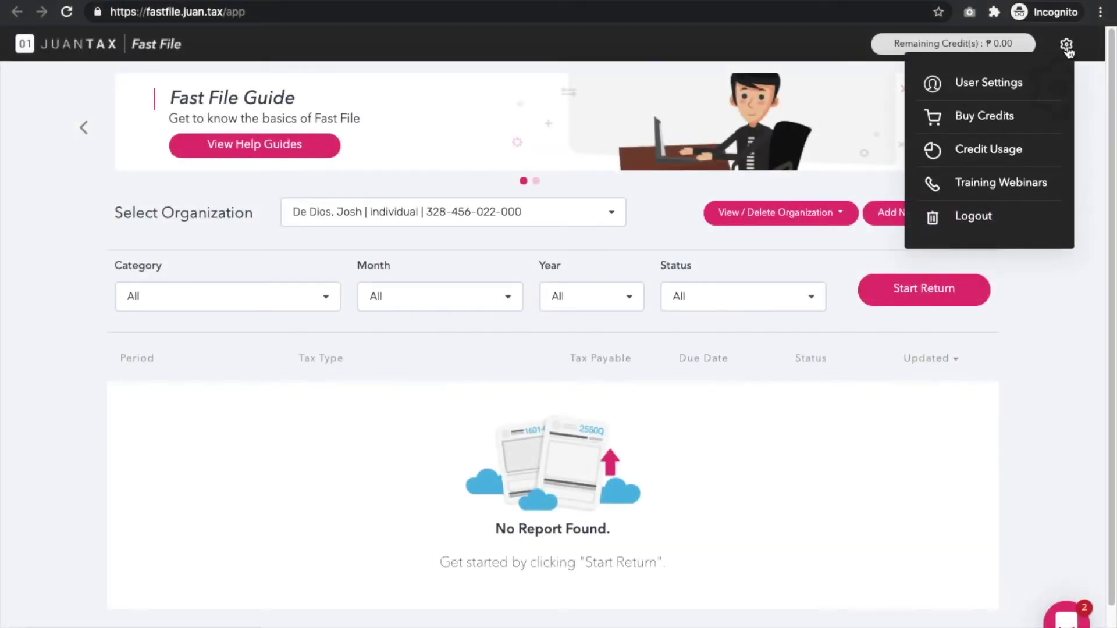
Buy one tax return credit and proceed to the payment step
{"action": "left_click", "coordinate": [989, 116]}
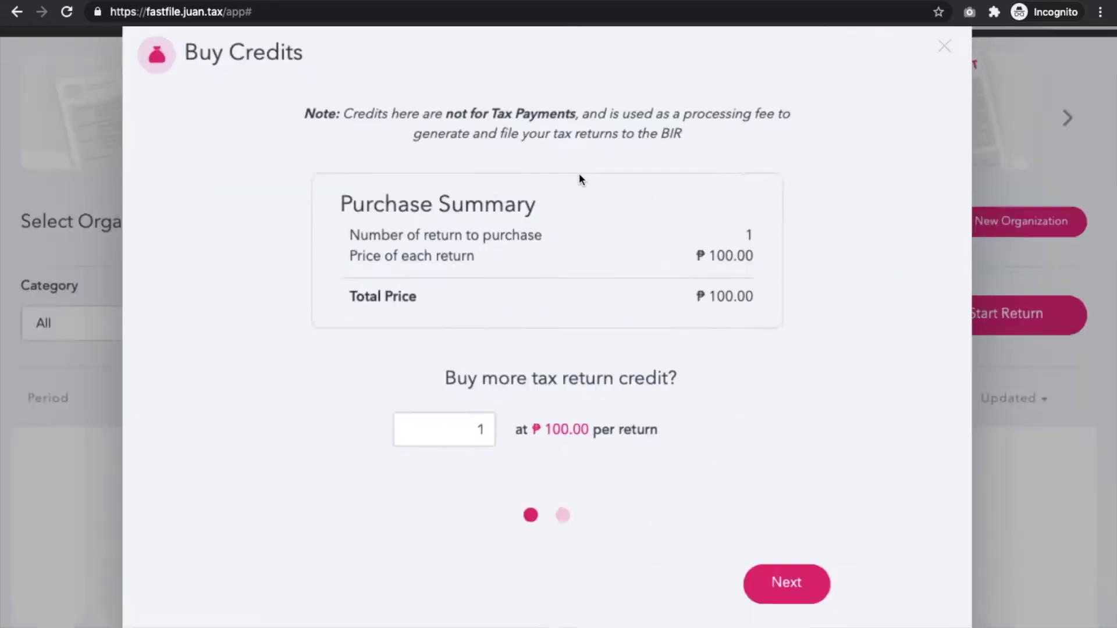
{"action": "scroll", "coordinate": [578, 178], "scroll_direction": "up", "scroll_amount": 3}
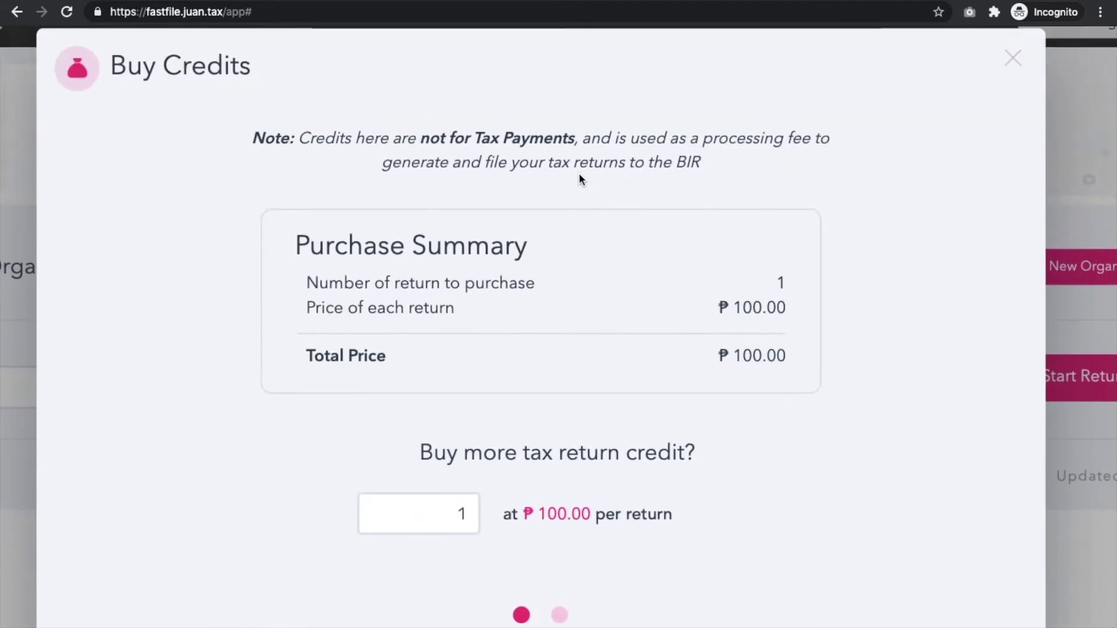
{"action": "scroll", "coordinate": [579, 175], "scroll_direction": "down", "scroll_amount": 2}
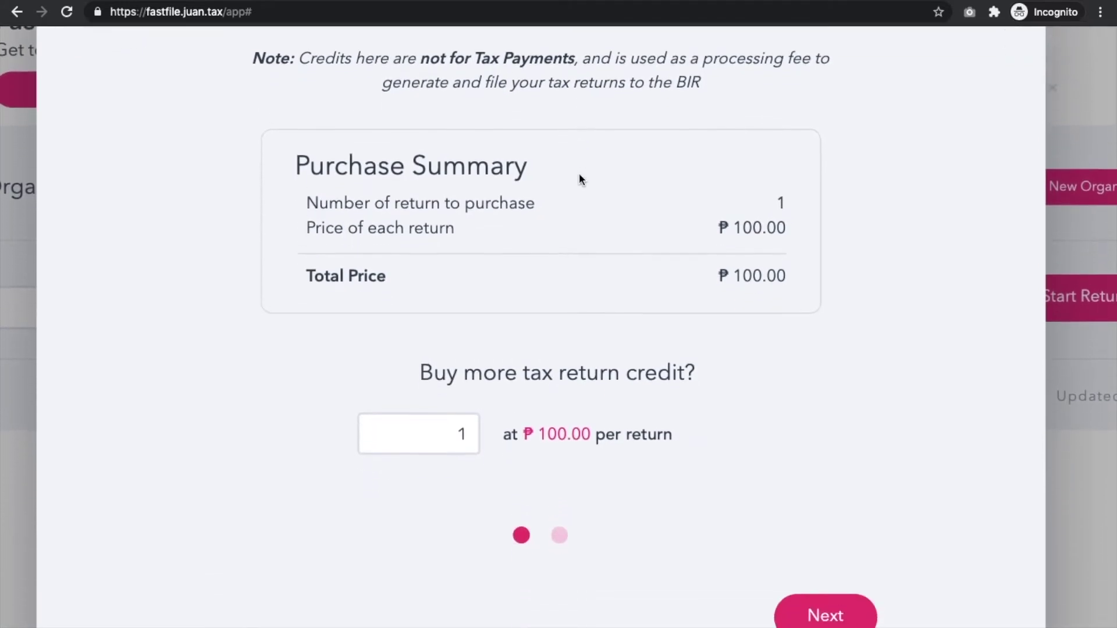
{"action": "scroll", "coordinate": [578, 173], "scroll_direction": "down", "scroll_amount": 5}
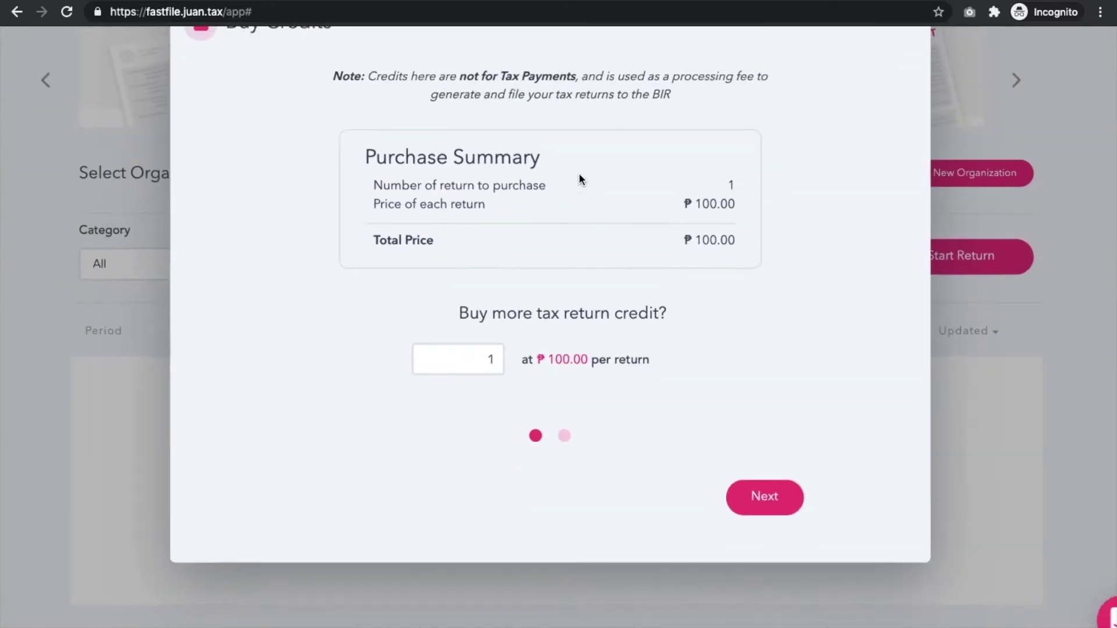
{"action": "left_click", "coordinate": [755, 547]}
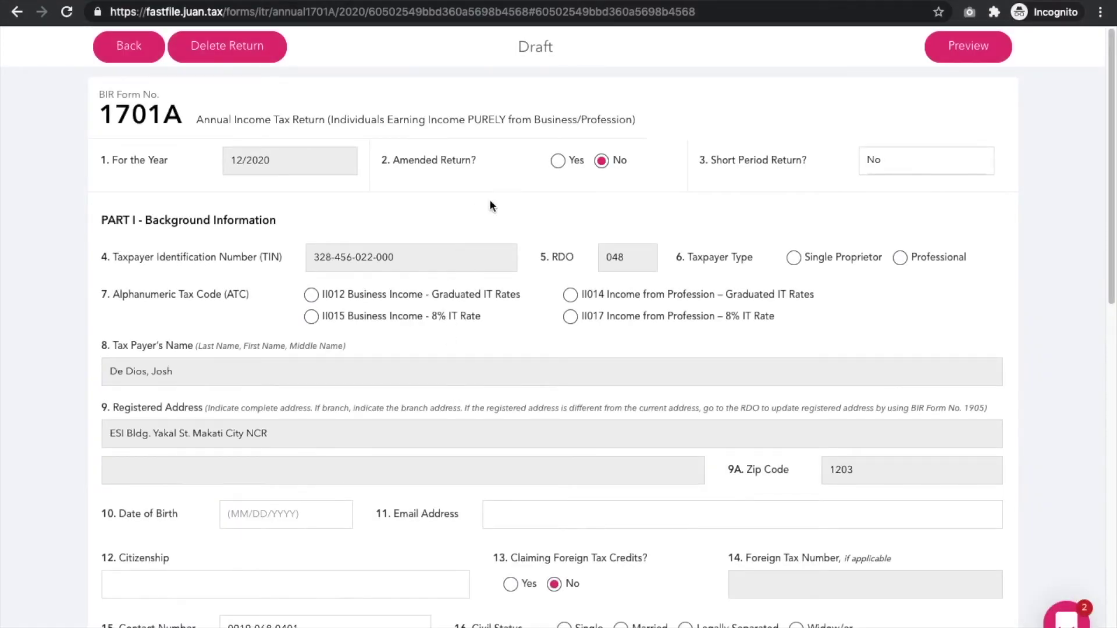
{"action": "left_click", "coordinate": [793, 257]}
{"action": "left_click", "coordinate": [311, 295]}
{"action": "scroll", "coordinate": [291, 332], "scroll_direction": "down", "scroll_amount": 2}
{"action": "left_click", "coordinate": [295, 392]}
{"action": "left_click", "coordinate": [316, 196]}
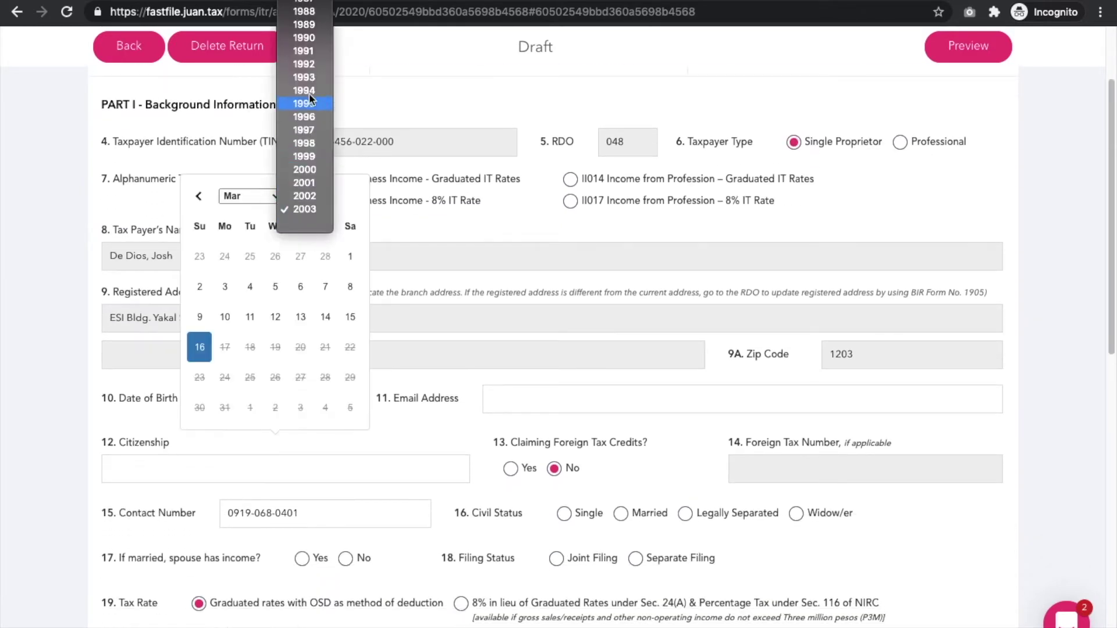
{"action": "scroll", "coordinate": [309, 90], "scroll_direction": "up", "scroll_amount": 5}
{"action": "left_click", "coordinate": [313, 479]}
{"action": "left_click", "coordinate": [274, 258]}
Enter the taxpayer's e-mail address and Filipino as citizenship
{"action": "scroll", "coordinate": [486, 378], "scroll_direction": "down", "scroll_amount": 1}
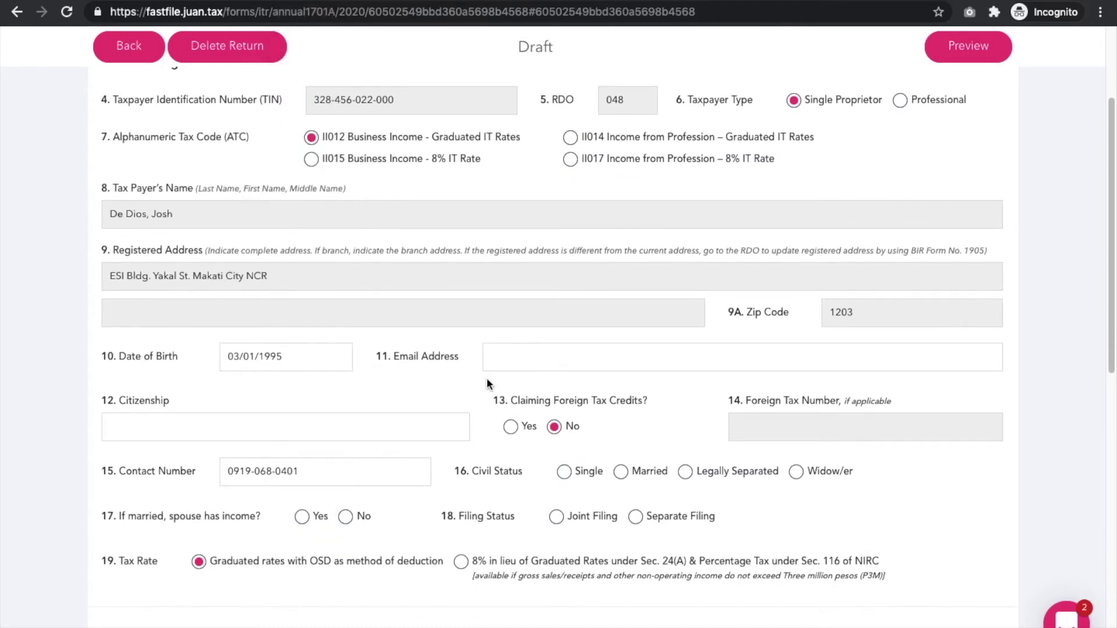
{"action": "left_click", "coordinate": [499, 353]}
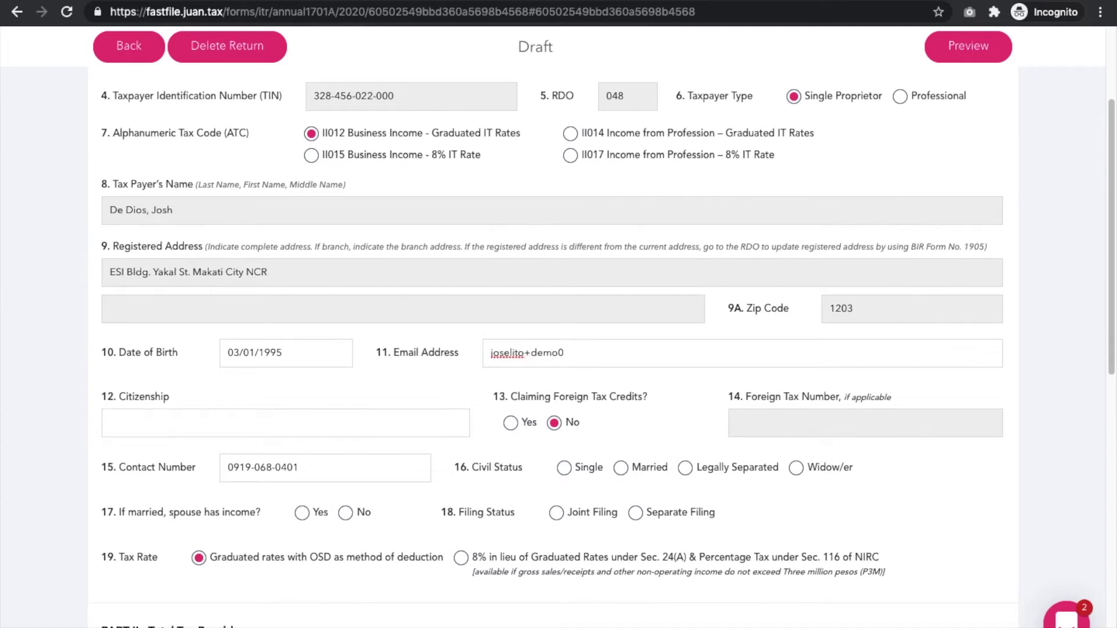
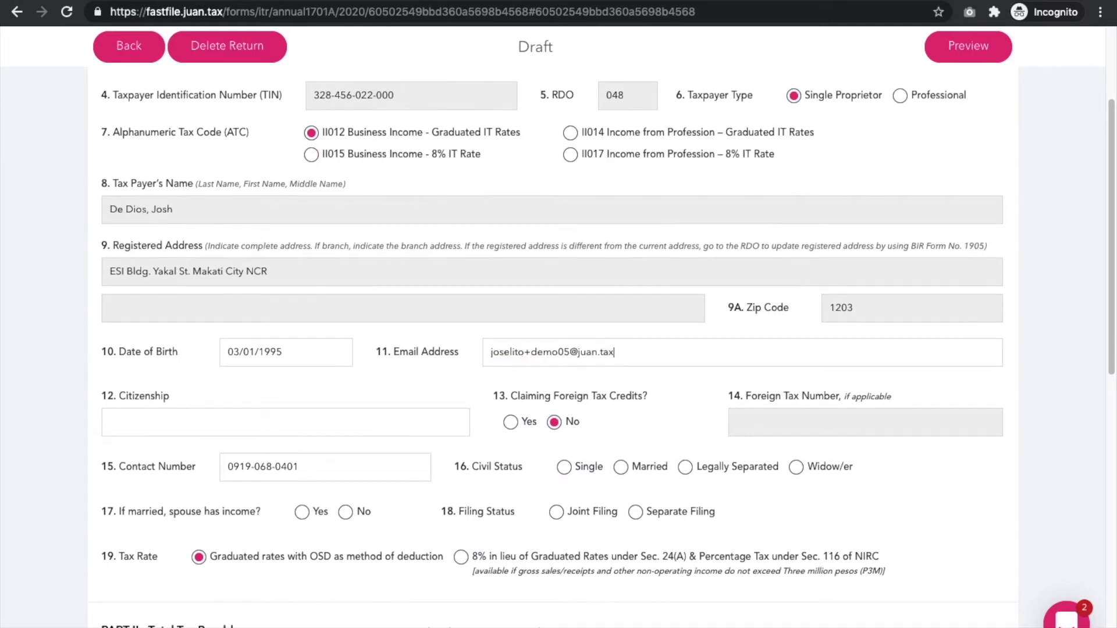
{"action": "scroll", "coordinate": [389, 385], "scroll_direction": "down", "scroll_amount": 1}
{"action": "left_click", "coordinate": [389, 384]}
{"action": "type", "text": "Filipino"}
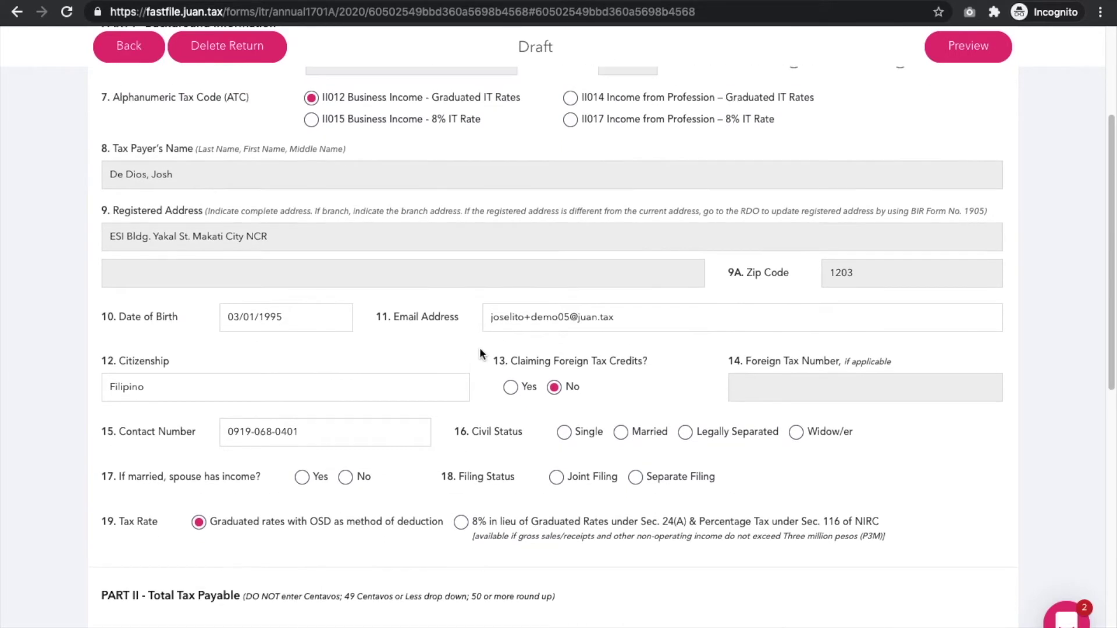
Review the form down through civil status Single and graduated rates with OSD
{"action": "scroll", "coordinate": [479, 353], "scroll_direction": "up", "scroll_amount": 3}
{"action": "scroll", "coordinate": [479, 353], "scroll_direction": "down", "scroll_amount": 4}
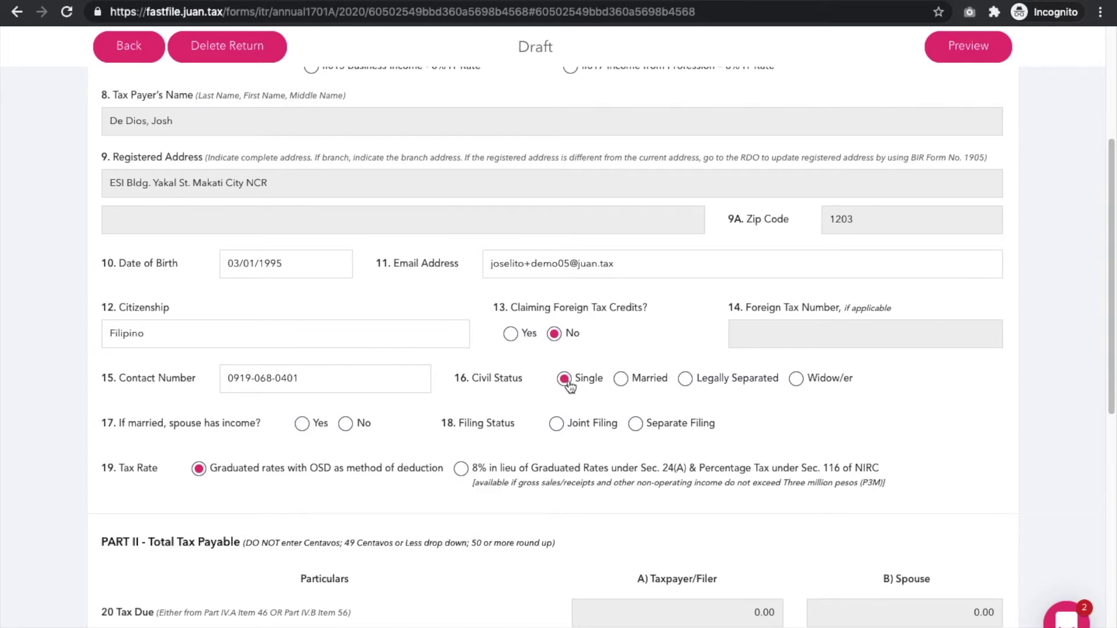
{"action": "scroll", "coordinate": [645, 430], "scroll_direction": "down", "scroll_amount": 2}
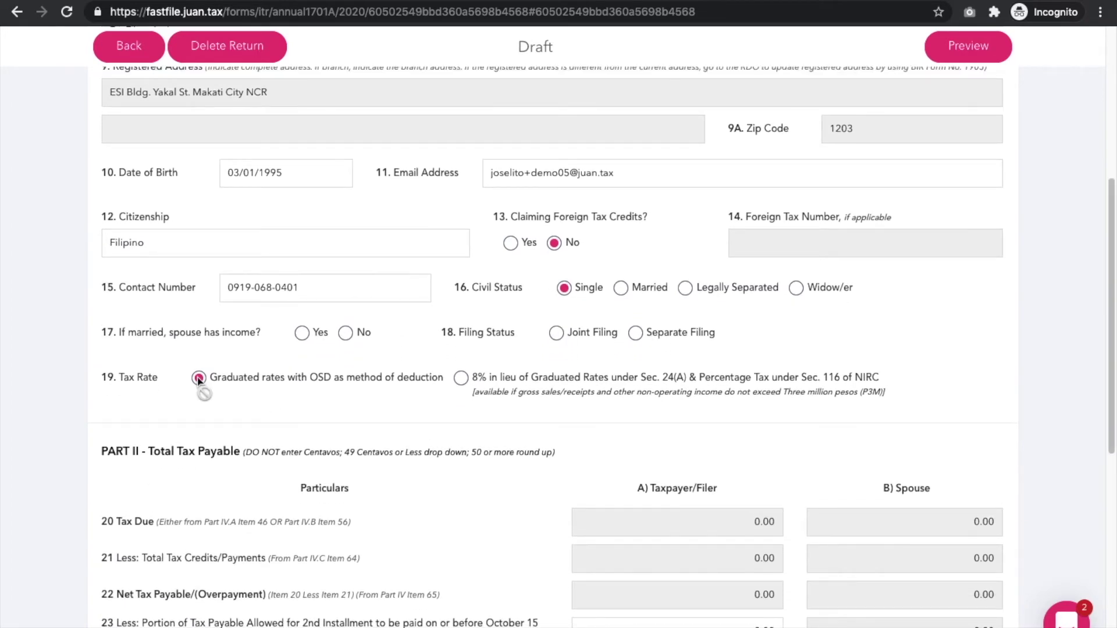
{"action": "scroll", "coordinate": [270, 360], "scroll_direction": "up", "scroll_amount": 5}
{"action": "scroll", "coordinate": [270, 361], "scroll_direction": "down", "scroll_amount": 3}
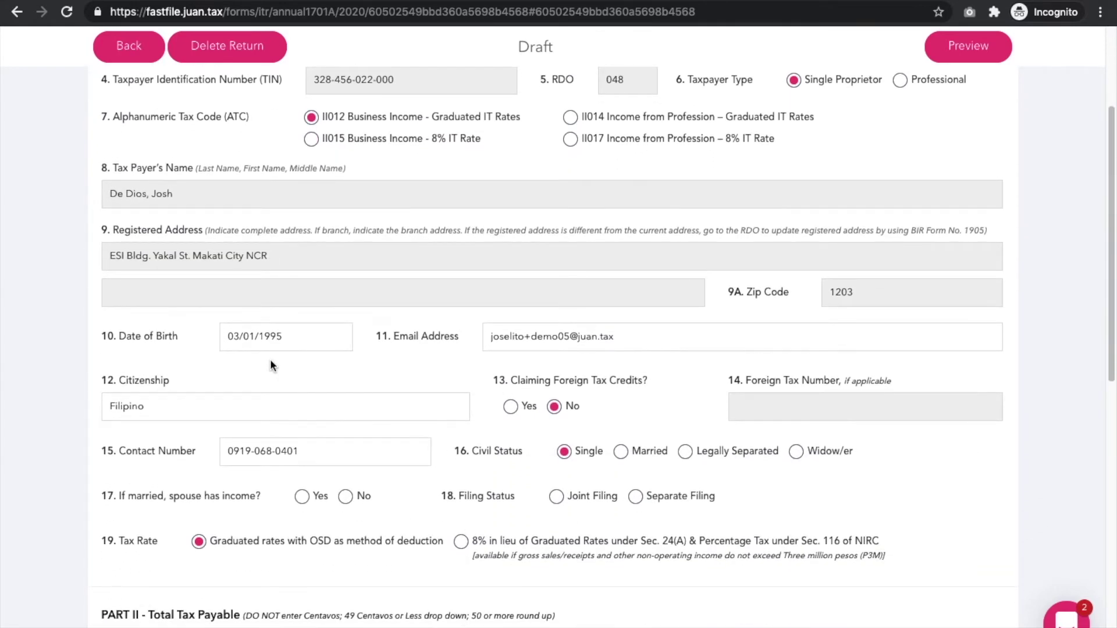
{"action": "scroll", "coordinate": [271, 362], "scroll_direction": "down", "scroll_amount": 8}
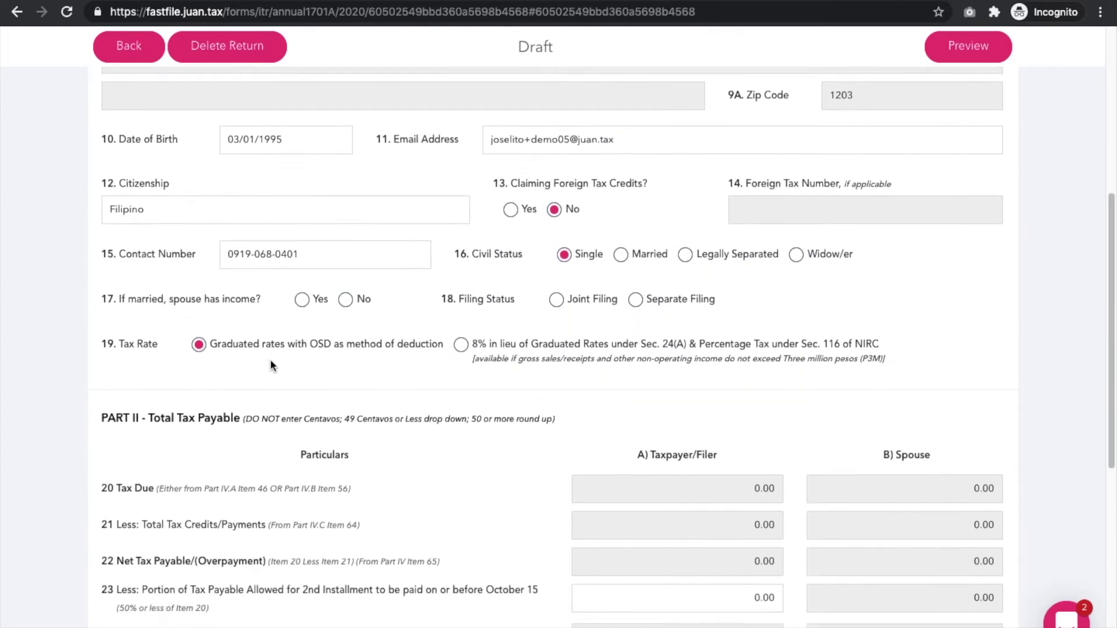
{"action": "scroll", "coordinate": [270, 365], "scroll_direction": "down", "scroll_amount": 3}
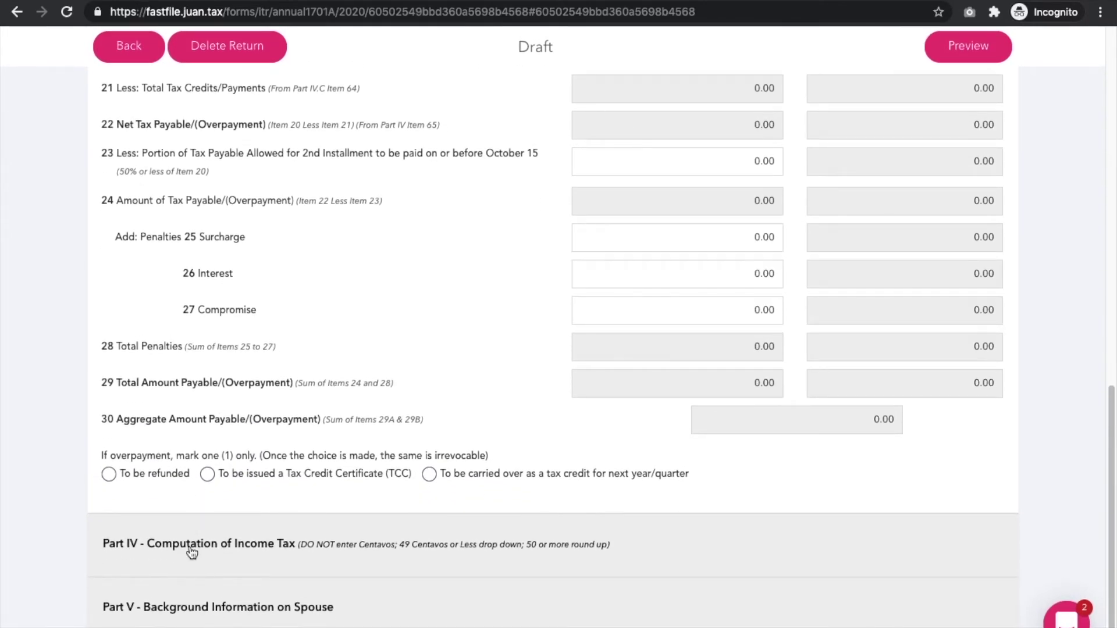
{"action": "left_click", "coordinate": [192, 552]}
{"action": "scroll", "coordinate": [452, 442], "scroll_direction": "down", "scroll_amount": 4}
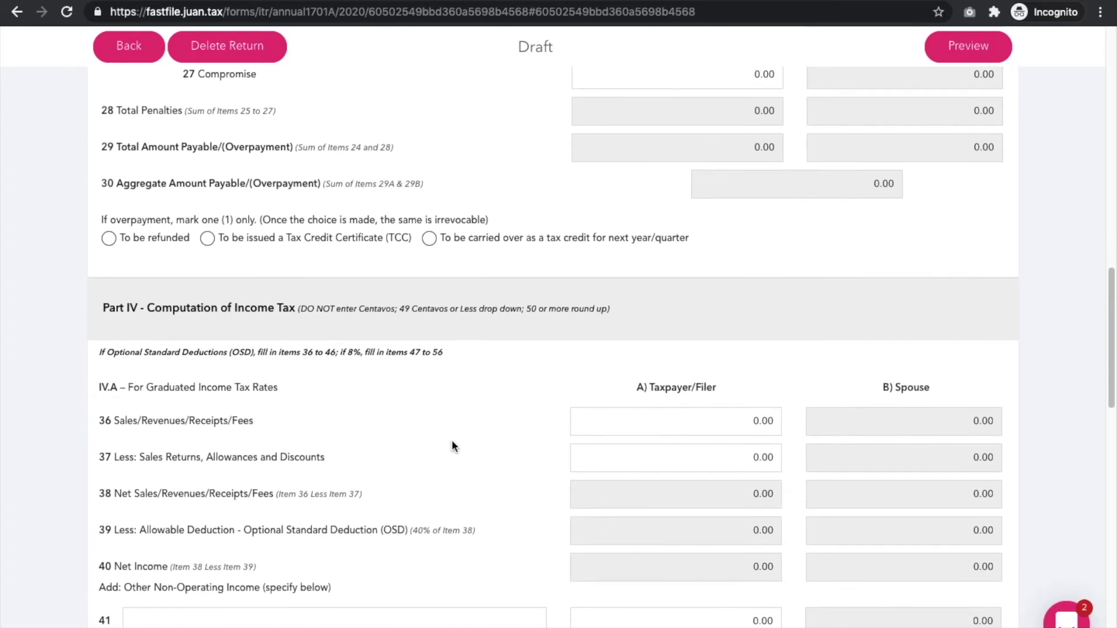
{"action": "scroll", "coordinate": [452, 439], "scroll_direction": "down", "scroll_amount": 3}
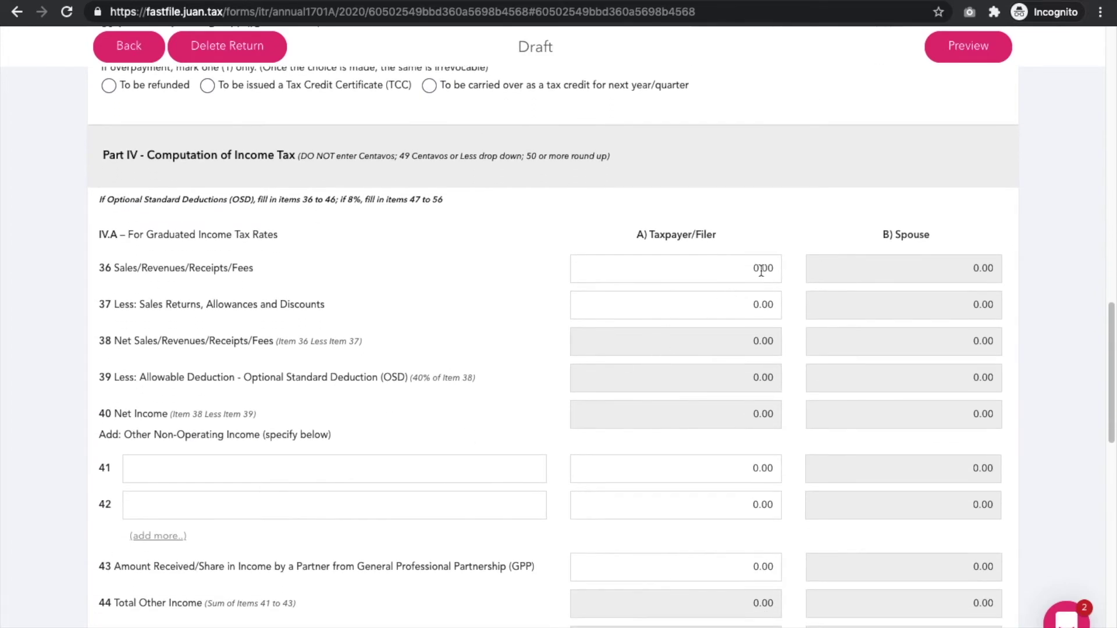
{"action": "scroll", "coordinate": [756, 262], "scroll_direction": "down", "scroll_amount": 1}
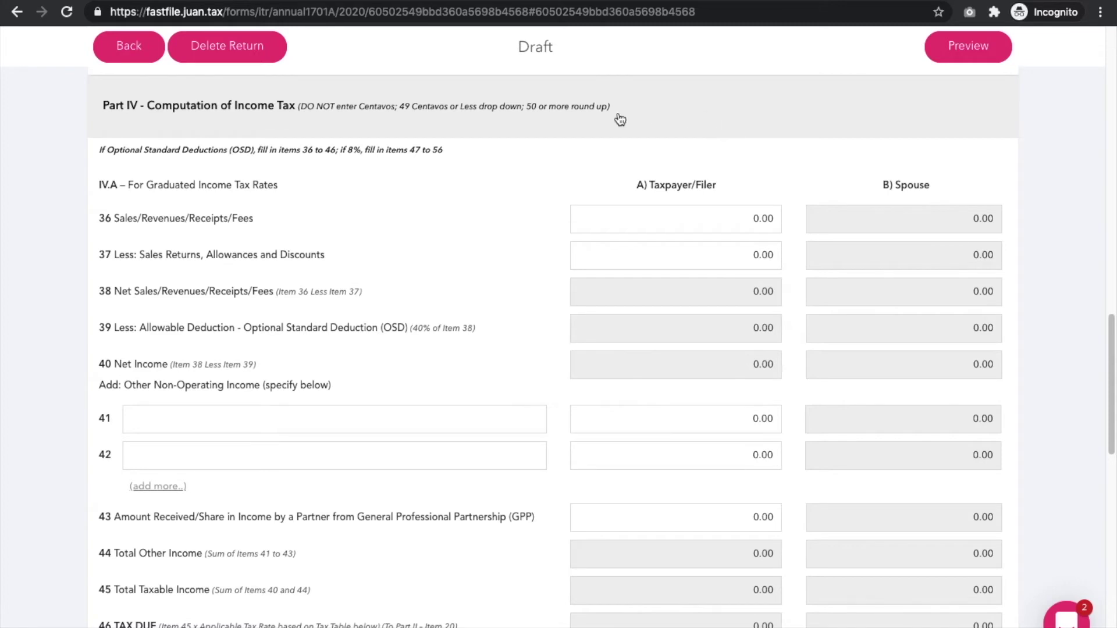
{"action": "left_click_drag", "start_coordinate": [309, 187], "coordinate": [137, 187]}
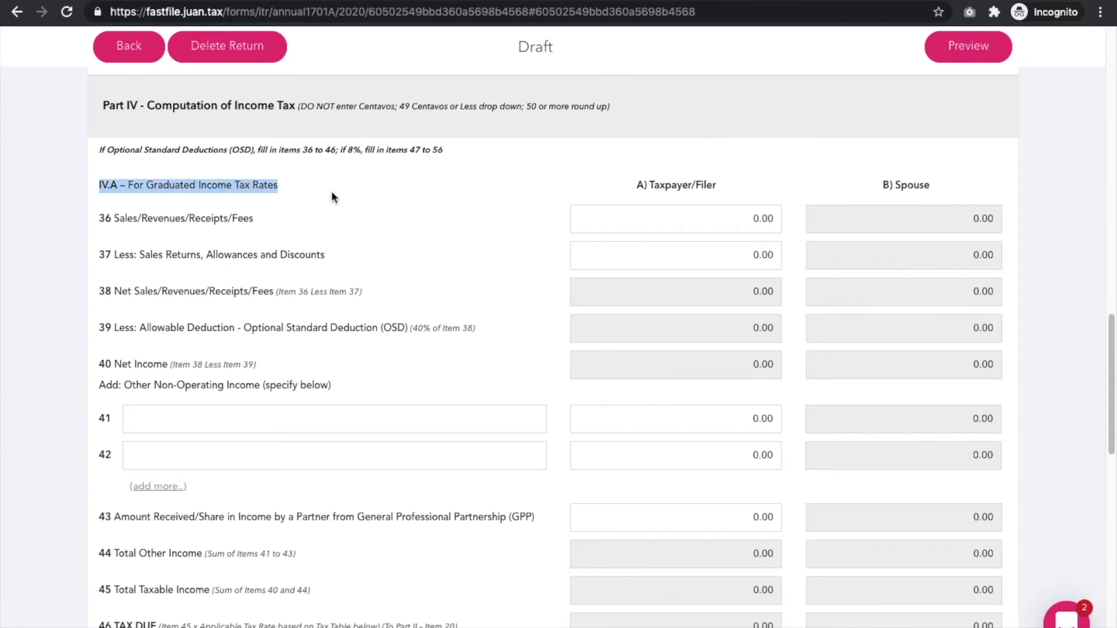
{"action": "scroll", "coordinate": [459, 197], "scroll_direction": "down", "scroll_amount": 1}
{"action": "left_click", "coordinate": [459, 197]}
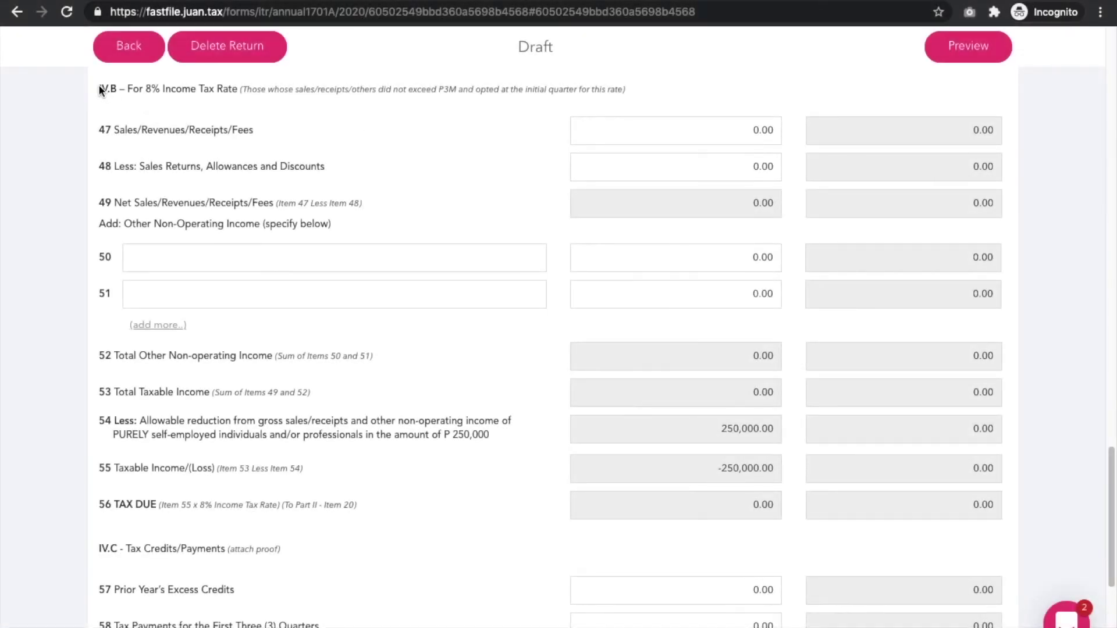
{"action": "left_click_drag", "start_coordinate": [133, 95], "coordinate": [574, 104]}
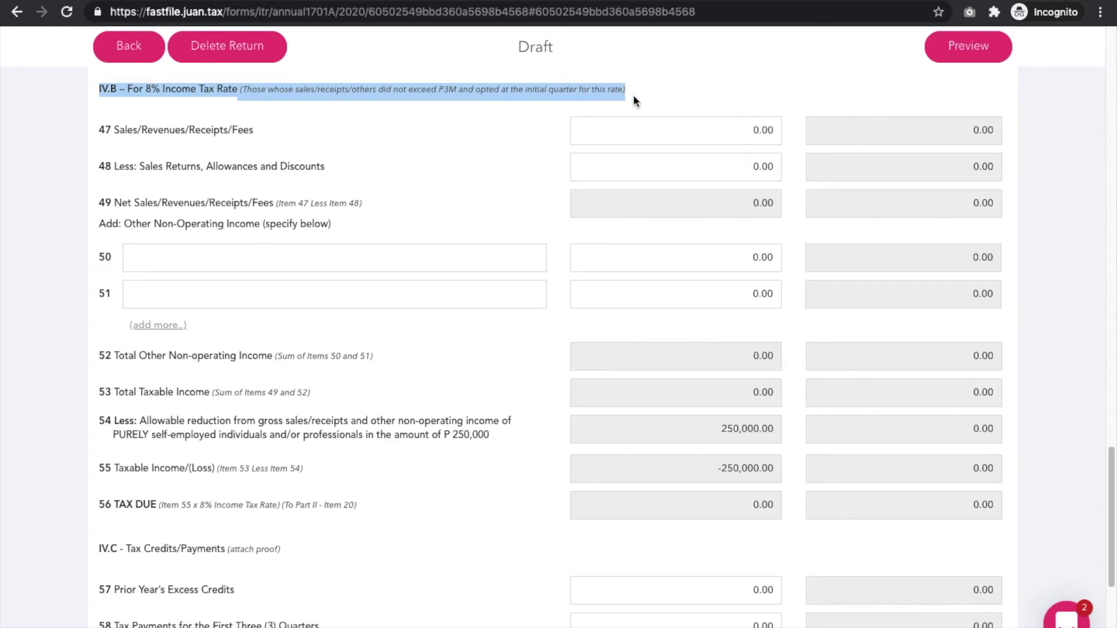
{"action": "left_click", "coordinate": [658, 98]}
{"action": "scroll", "coordinate": [658, 99], "scroll_direction": "up", "scroll_amount": 8}
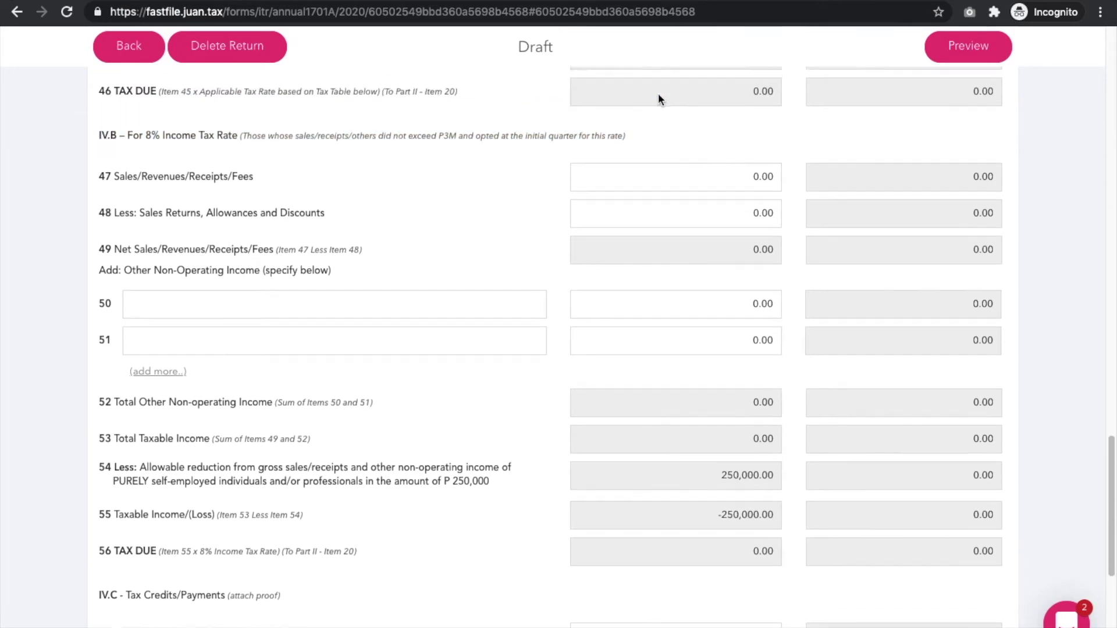
{"action": "scroll", "coordinate": [659, 99], "scroll_direction": "up", "scroll_amount": 1}
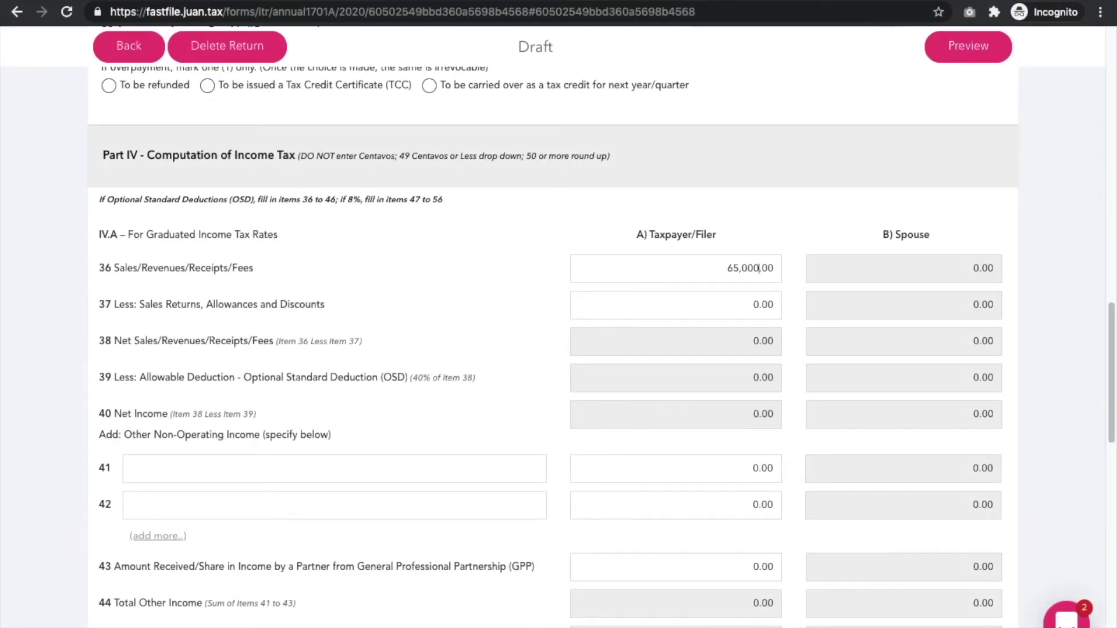
Enter 650,000 sales in item 36 and 1,000 sales returns in item 37
{"action": "left_click", "coordinate": [794, 242]}
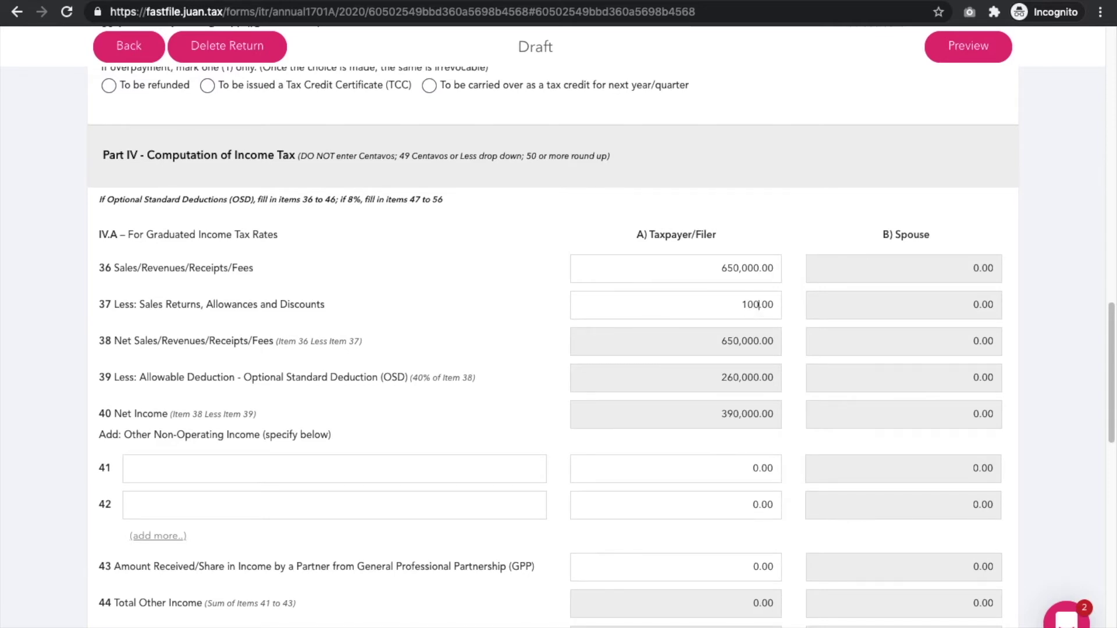
{"action": "left_click", "coordinate": [766, 192]}
{"action": "scroll", "coordinate": [557, 308], "scroll_direction": "down", "scroll_amount": 2}
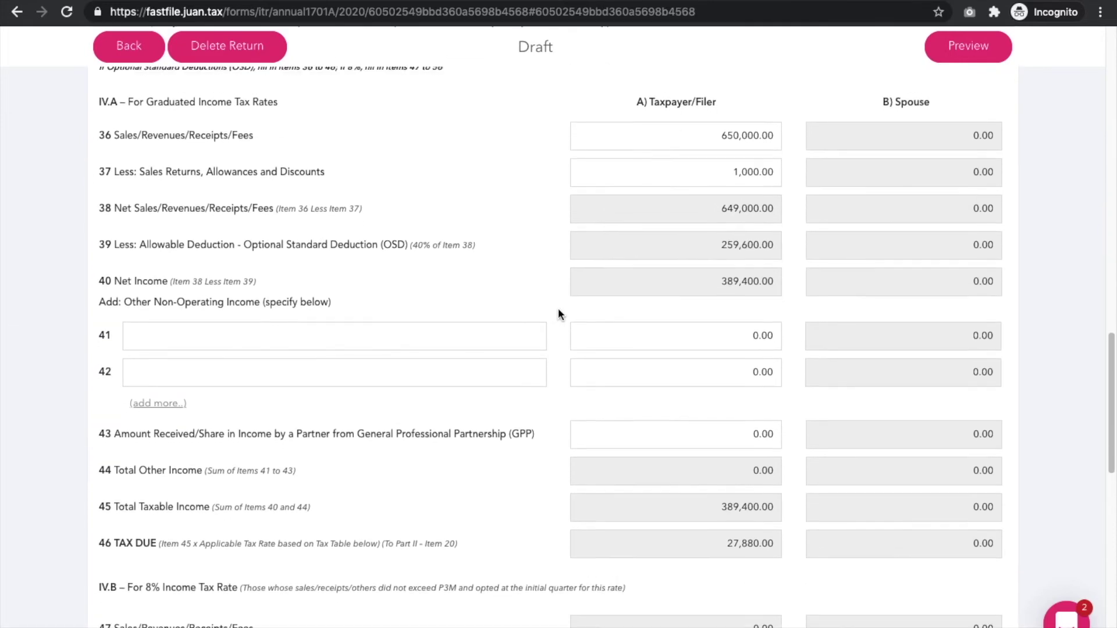
{"action": "scroll", "coordinate": [511, 289], "scroll_direction": "up", "scroll_amount": 1}
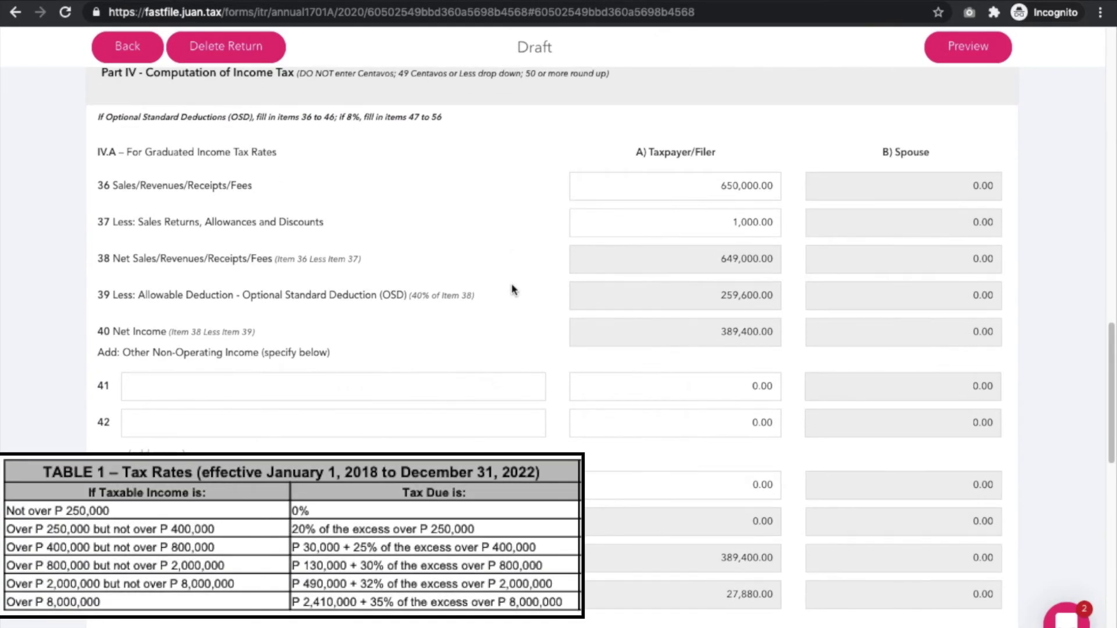
Check items 38–46: 389,400.00 taxable income and 27,880.00 tax due
{"action": "scroll", "coordinate": [937, 203], "scroll_direction": "up", "scroll_amount": 1}
{"action": "left_click_drag", "start_coordinate": [935, 189], "coordinate": [888, 189]}
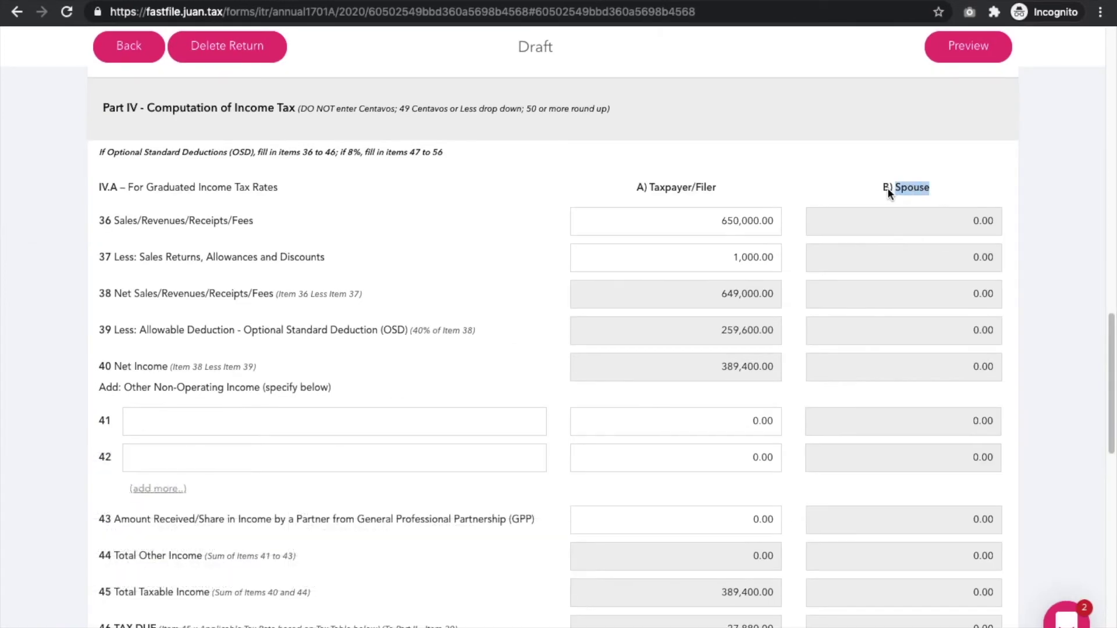
{"action": "scroll", "coordinate": [930, 218], "scroll_direction": "down", "scroll_amount": 2}
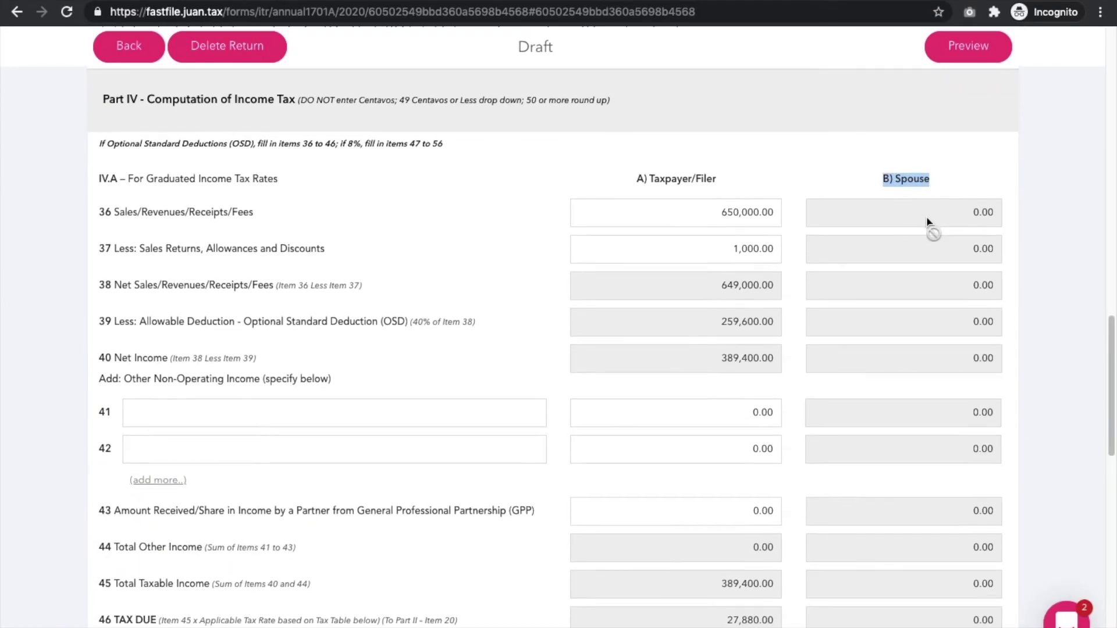
{"action": "scroll", "coordinate": [935, 296], "scroll_direction": "down", "scroll_amount": 1}
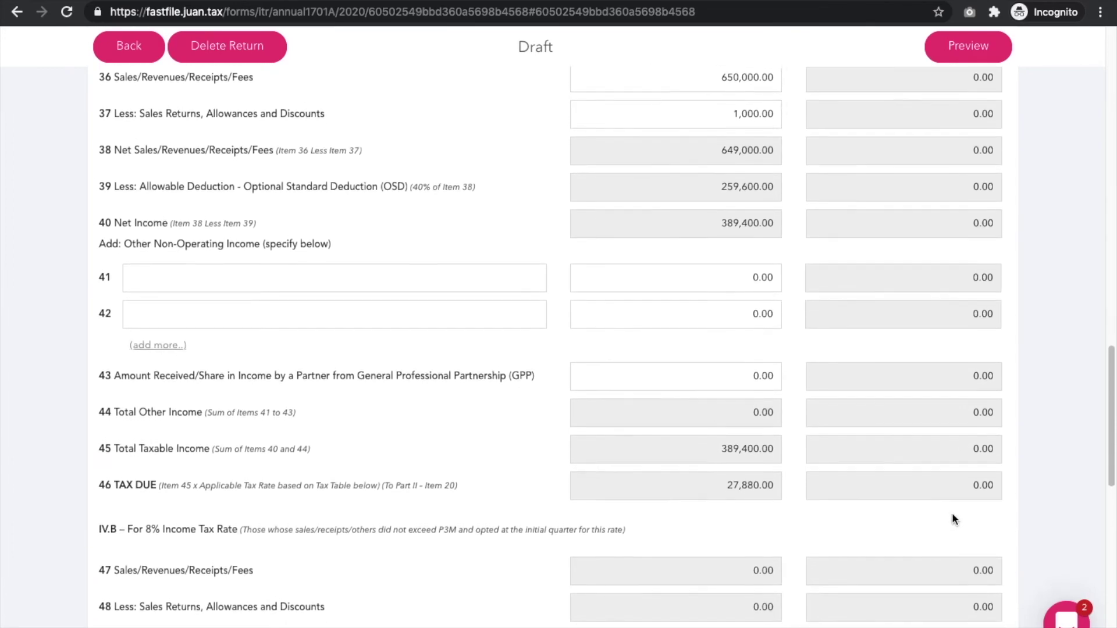
{"action": "scroll", "coordinate": [952, 505], "scroll_direction": "up", "scroll_amount": 3}
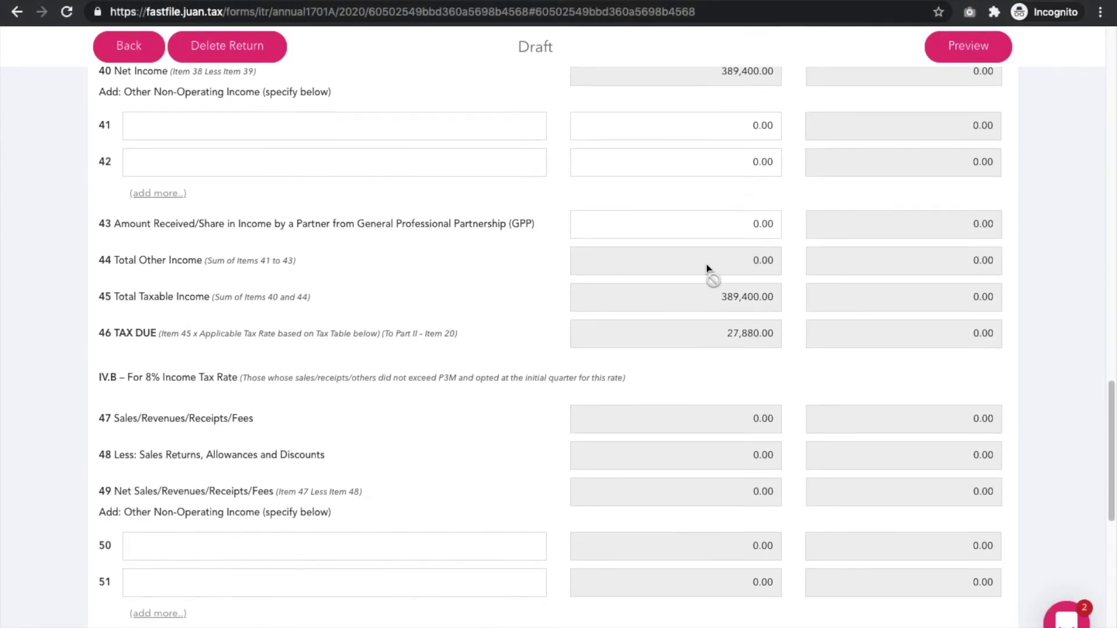
{"action": "scroll", "coordinate": [707, 269], "scroll_direction": "down", "scroll_amount": 10}
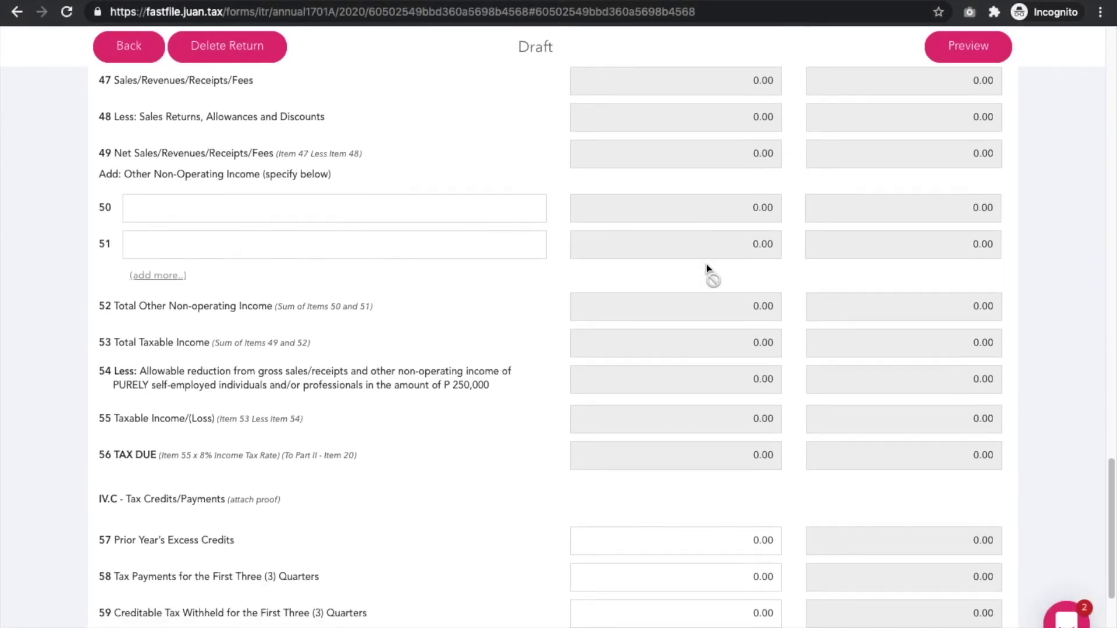
{"action": "left_click_drag", "start_coordinate": [226, 230], "coordinate": [103, 233]}
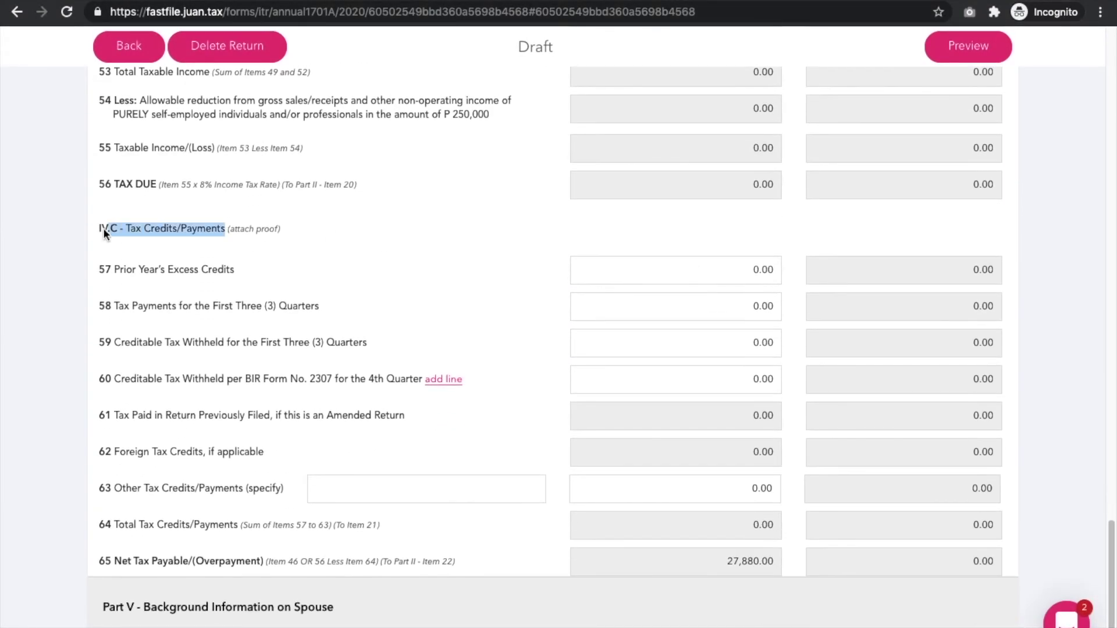
Enter tax credits of 5,000 in item 57 and 6,000 in item 58
{"action": "left_click", "coordinate": [762, 288]}
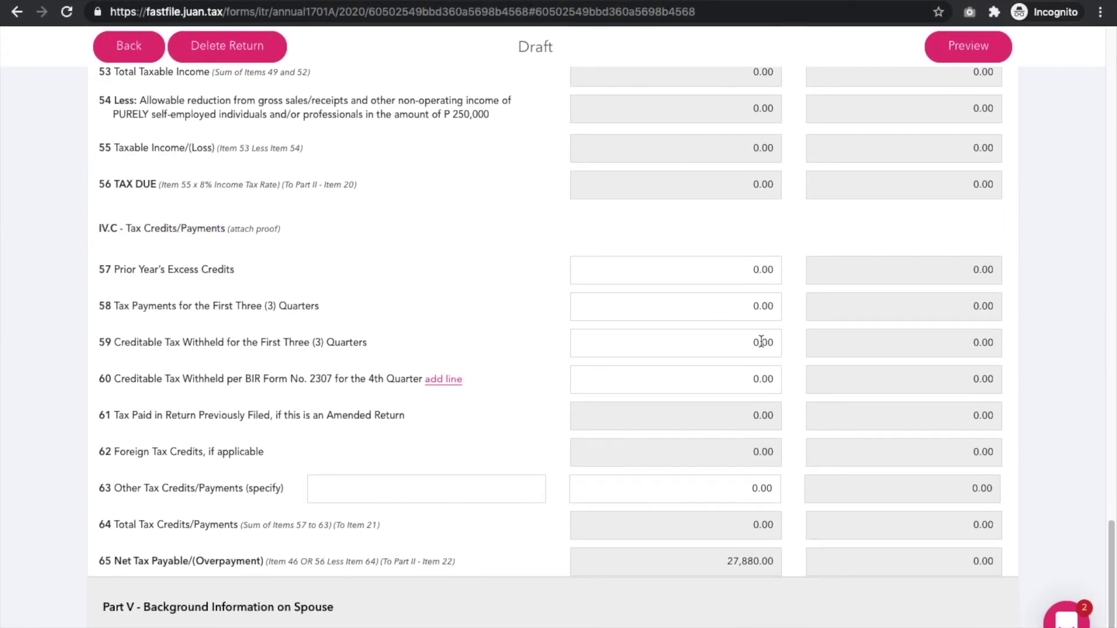
{"action": "type", "text": "5,000"}
{"action": "left_click", "coordinate": [759, 306]}
{"action": "type", "text": "6,000"}
{"action": "left_click", "coordinate": [756, 339]}
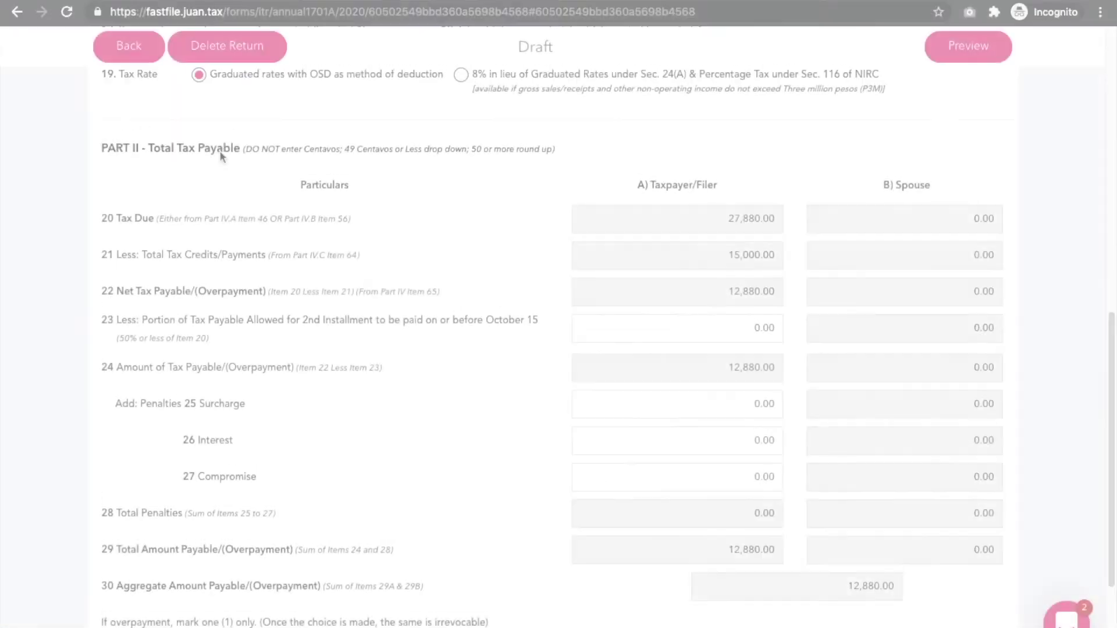
Review the 12,880.00 aggregate payable in Part II and preview the 1701A PDF
{"action": "scroll", "coordinate": [192, 157], "scroll_direction": "up", "scroll_amount": 1}
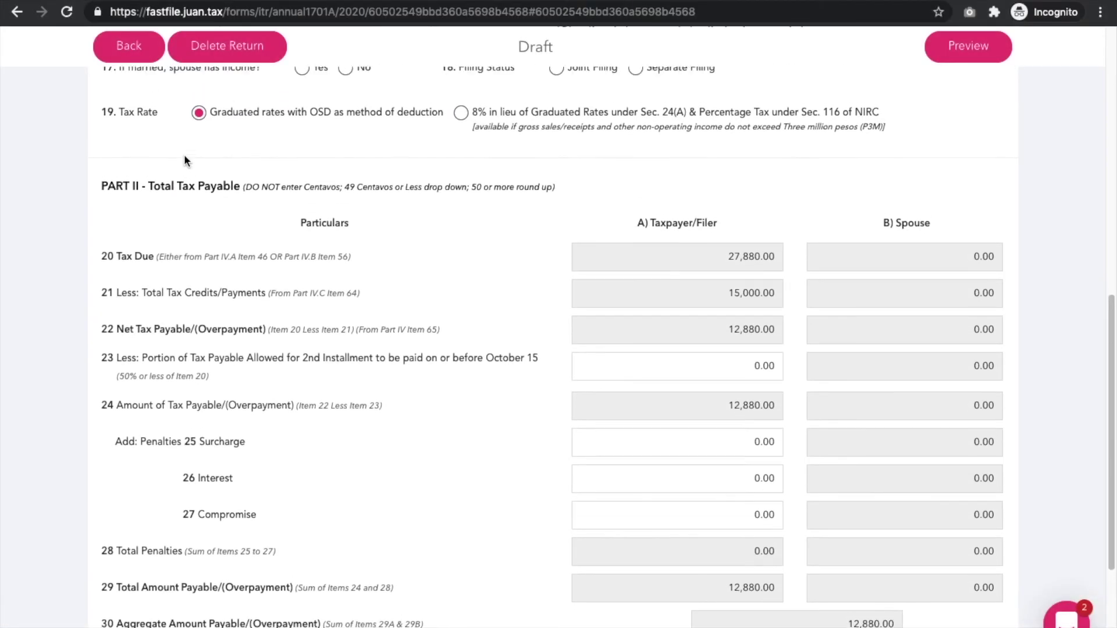
{"action": "scroll", "coordinate": [184, 163], "scroll_direction": "up", "scroll_amount": 1}
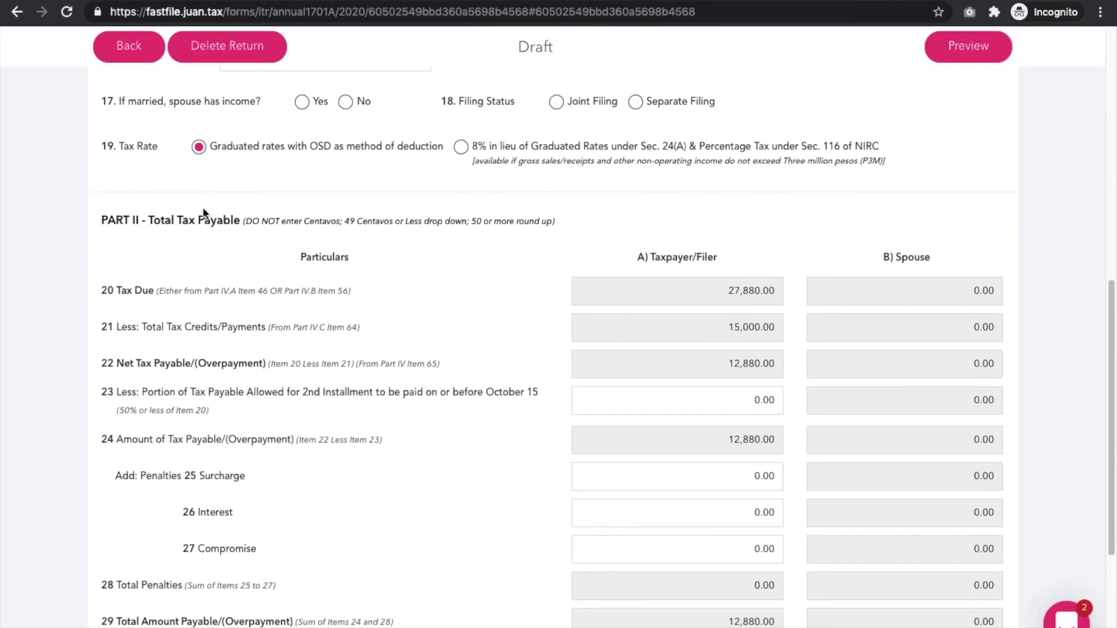
{"action": "scroll", "coordinate": [336, 289], "scroll_direction": "down", "scroll_amount": 3}
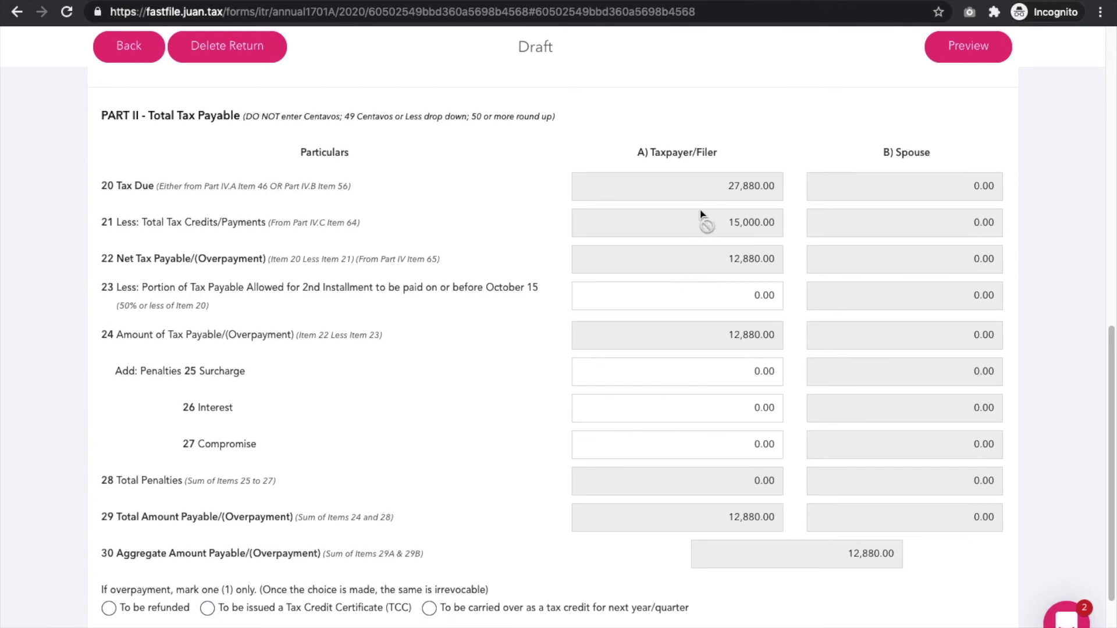
{"action": "scroll", "coordinate": [750, 264], "scroll_direction": "down", "scroll_amount": 2}
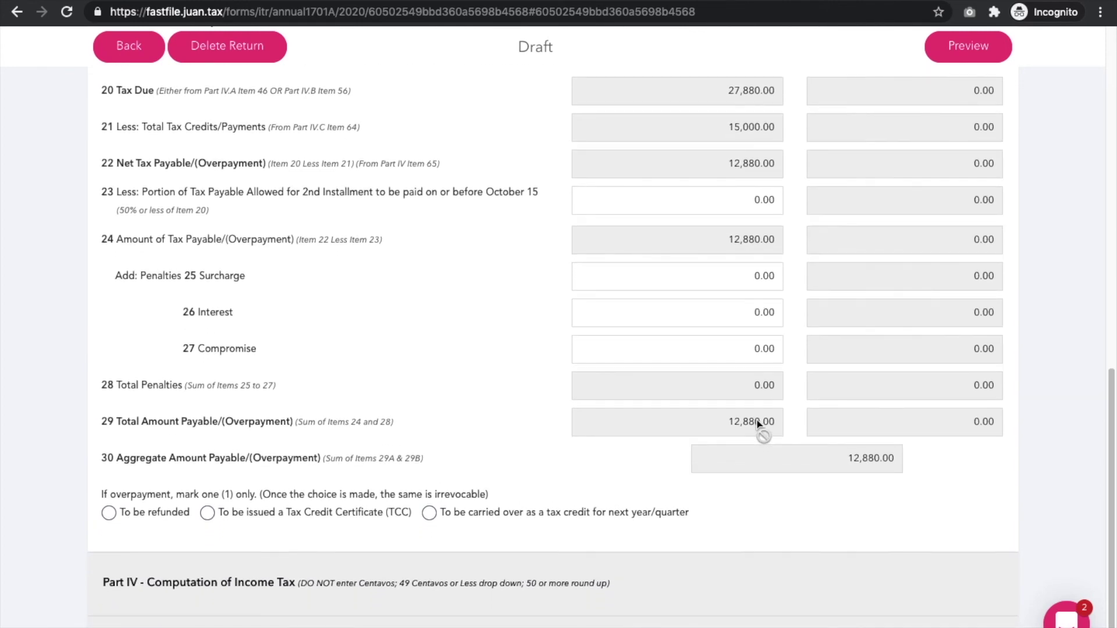
{"action": "scroll", "coordinate": [757, 423], "scroll_direction": "up", "scroll_amount": 3}
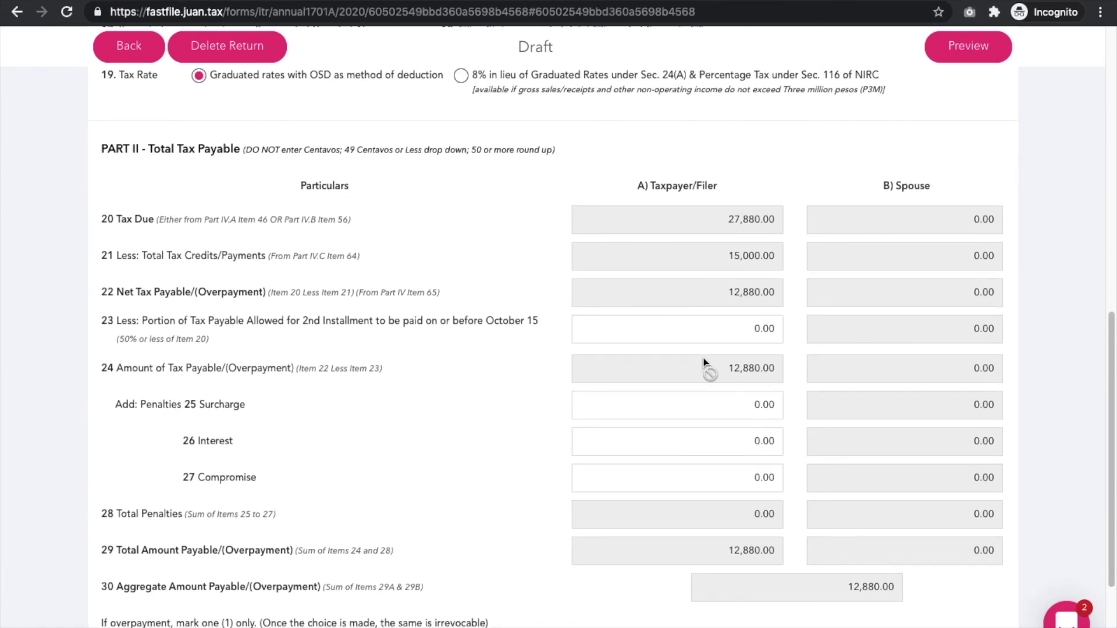
{"action": "left_click", "coordinate": [966, 46]}
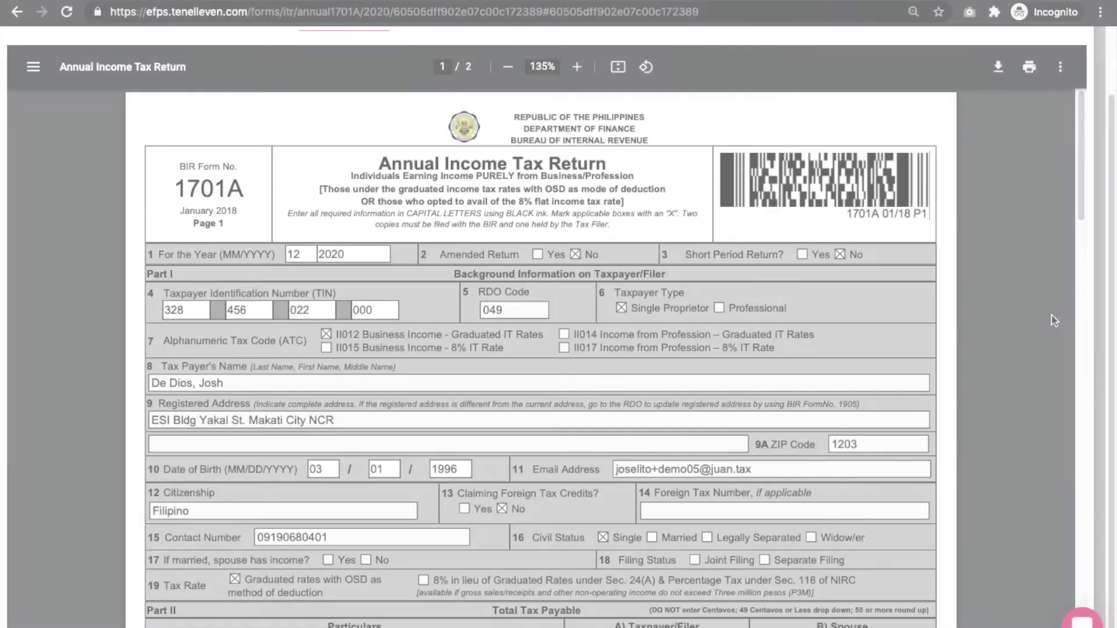
{"action": "scroll", "coordinate": [1054, 320], "scroll_direction": "down", "scroll_amount": 8}
{"action": "scroll", "coordinate": [1054, 320], "scroll_direction": "down", "scroll_amount": 15}
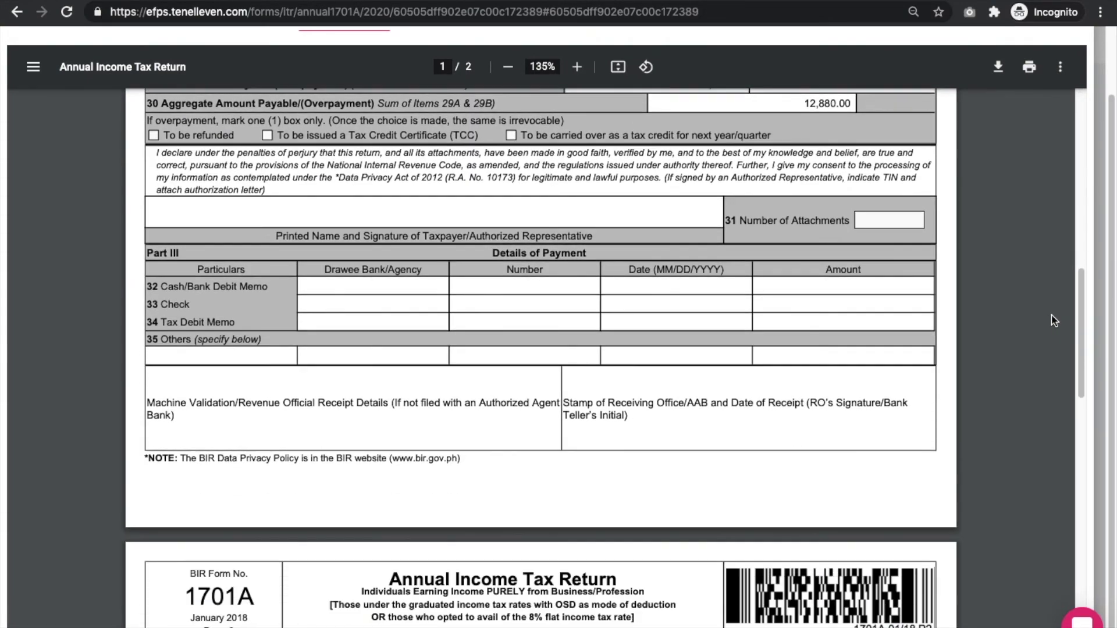
{"action": "scroll", "coordinate": [1054, 320], "scroll_direction": "down", "scroll_amount": 8}
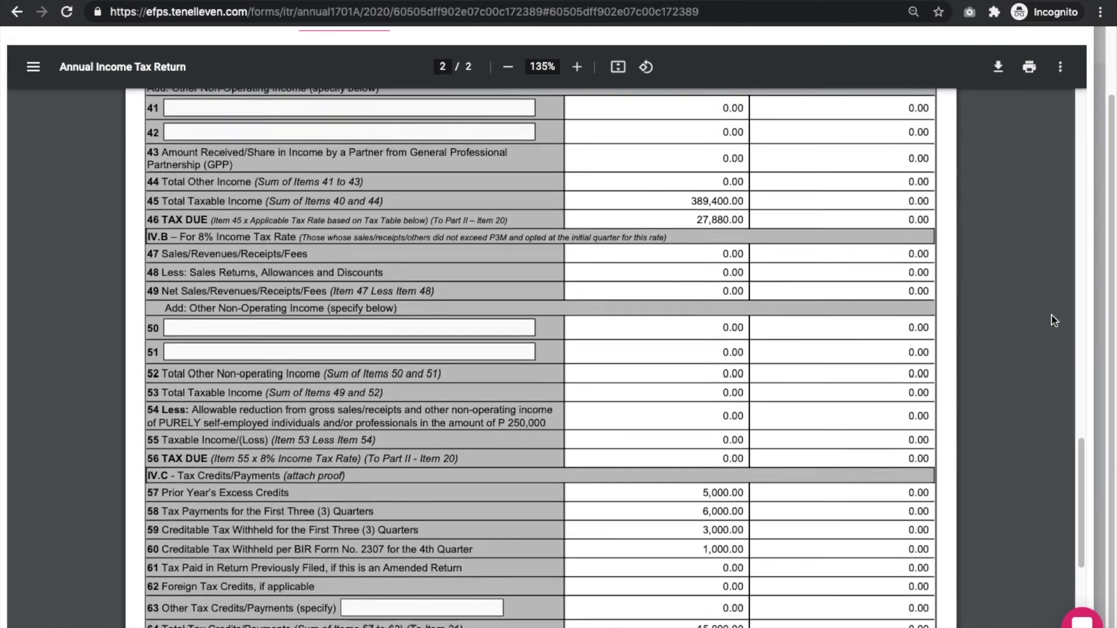
{"action": "scroll", "coordinate": [1054, 320], "scroll_direction": "up", "scroll_amount": 2}
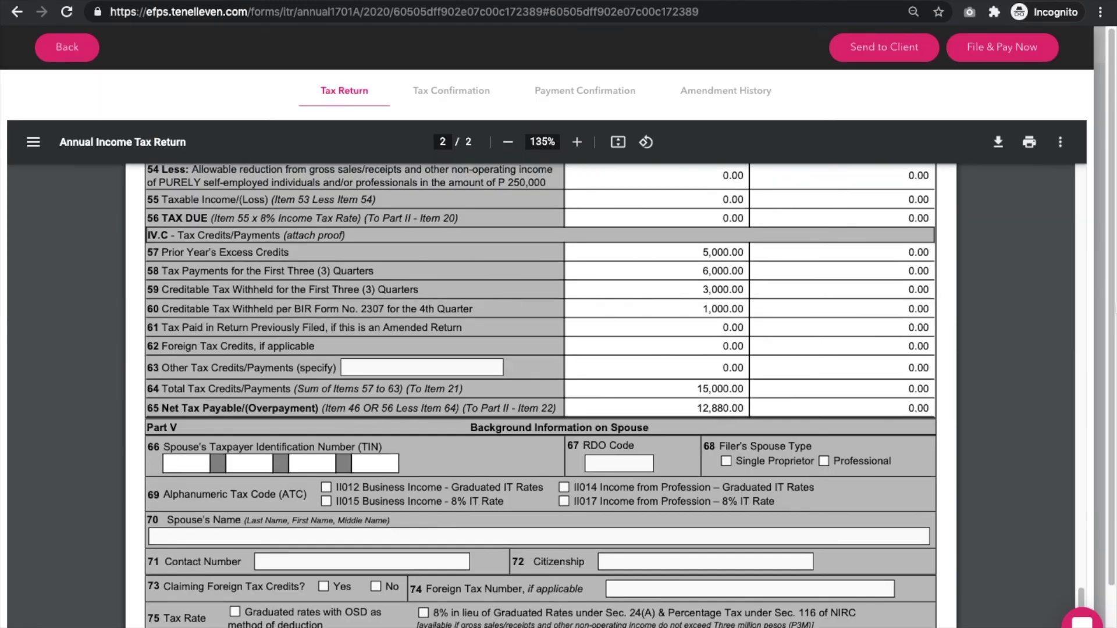
{"action": "left_click", "coordinate": [83, 57]}
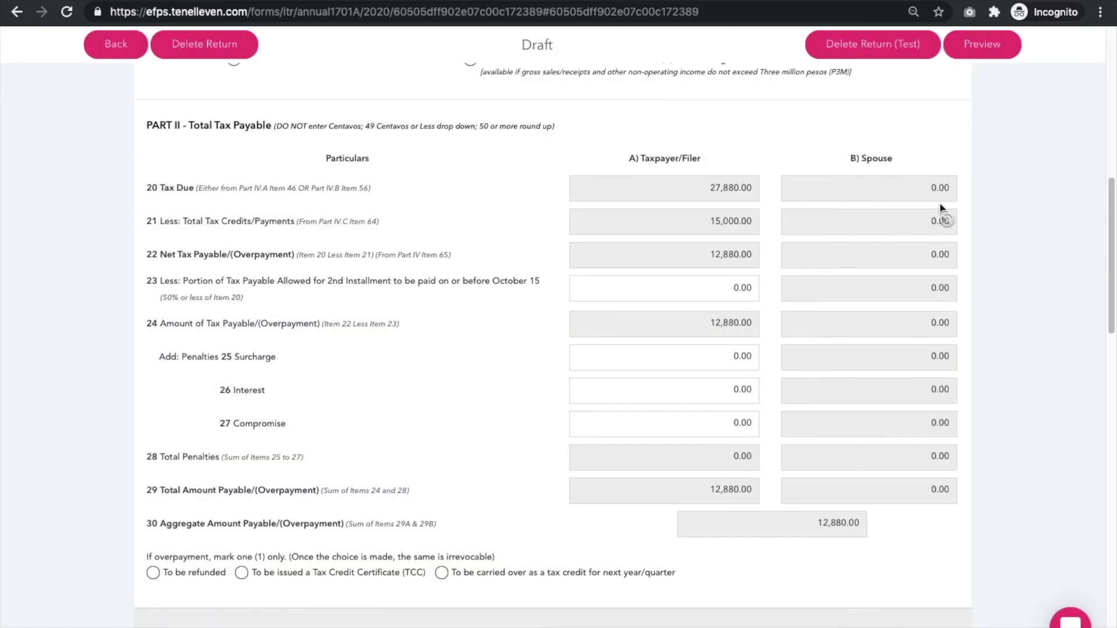
{"action": "left_click", "coordinate": [976, 49]}
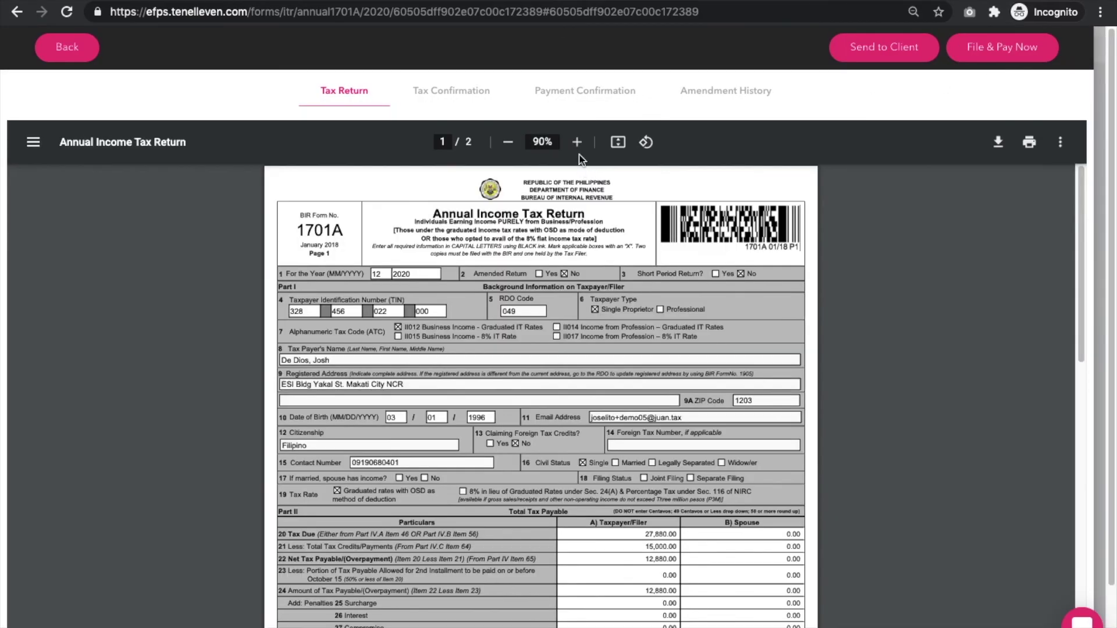
{"action": "left_click", "coordinate": [577, 141]}
{"action": "left_click", "coordinate": [577, 142]}
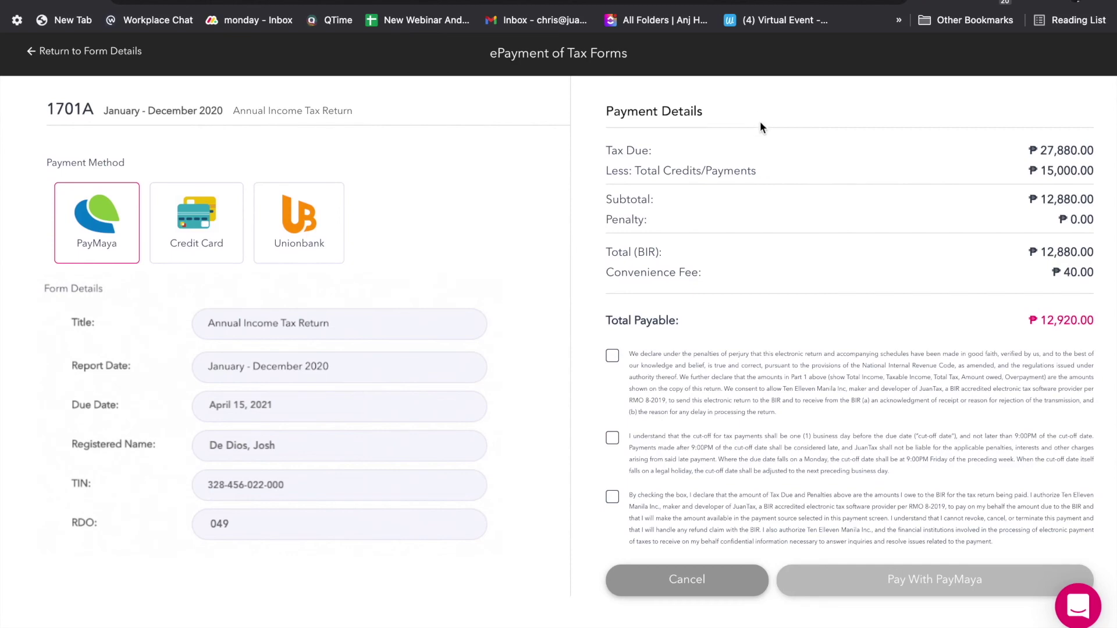
Accept the cut-off and payment authorization terms and pay 12,920.00 via PayMaya
{"action": "scroll", "coordinate": [889, 453], "scroll_direction": "up", "scroll_amount": 5}
{"action": "scroll", "coordinate": [857, 452], "scroll_direction": "right", "scroll_amount": 3}
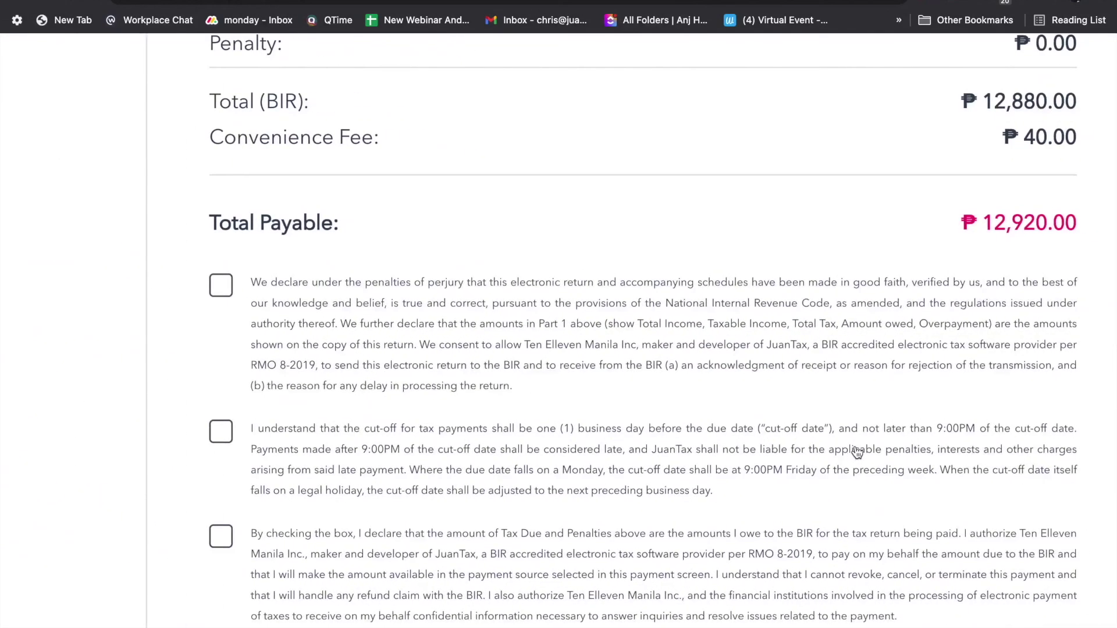
{"action": "left_click", "coordinate": [221, 431]}
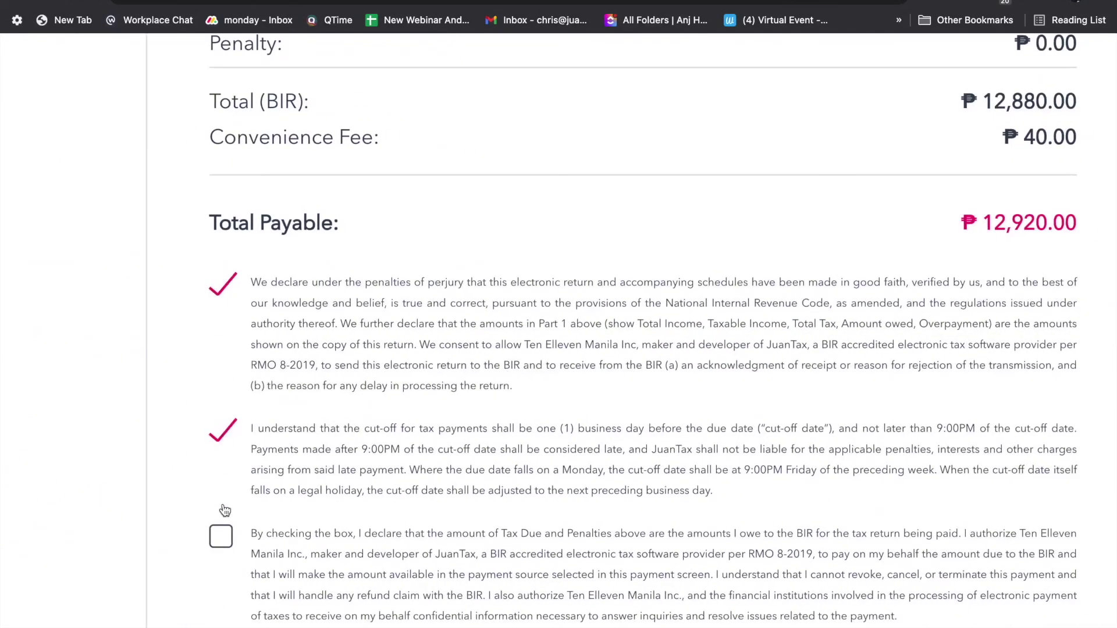
{"action": "left_click", "coordinate": [221, 536]}
{"action": "scroll", "coordinate": [407, 468], "scroll_direction": "down", "scroll_amount": 5}
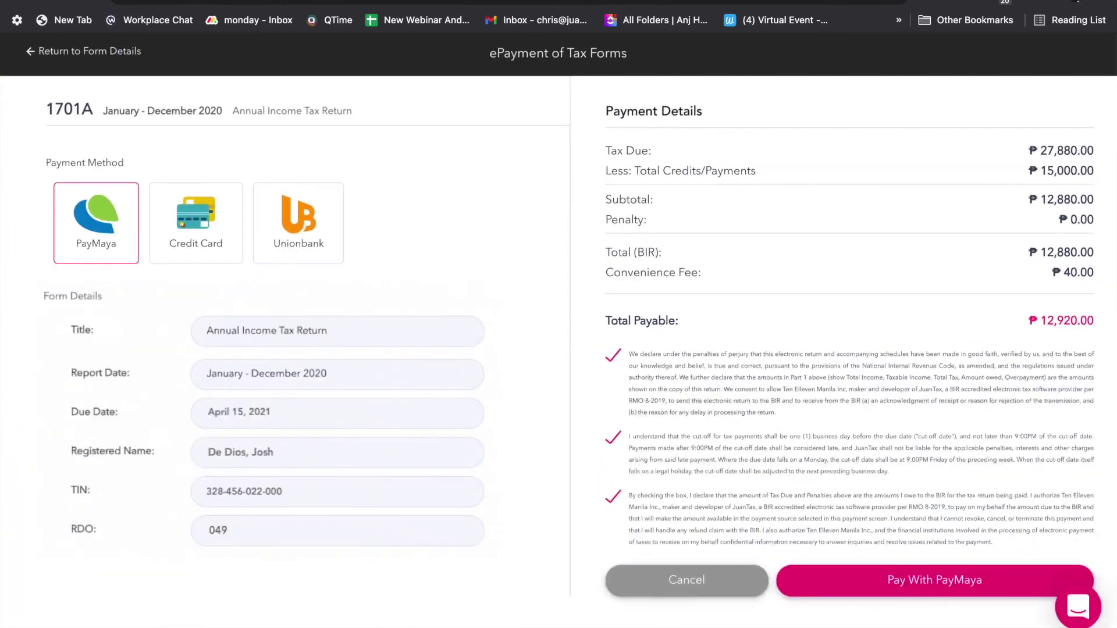
{"action": "left_click", "coordinate": [861, 574]}
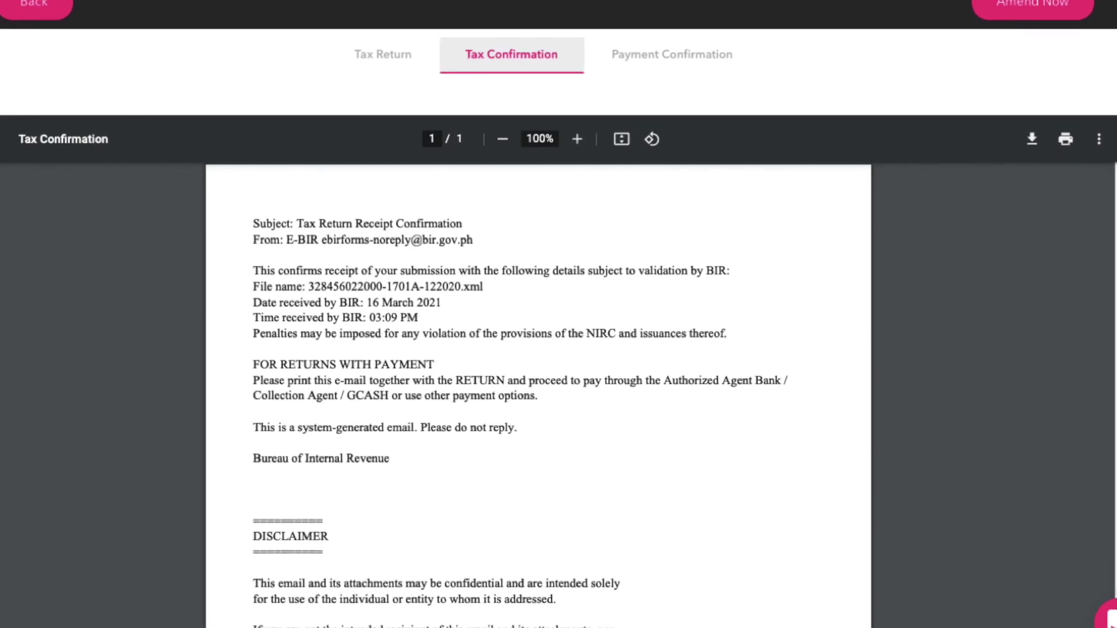